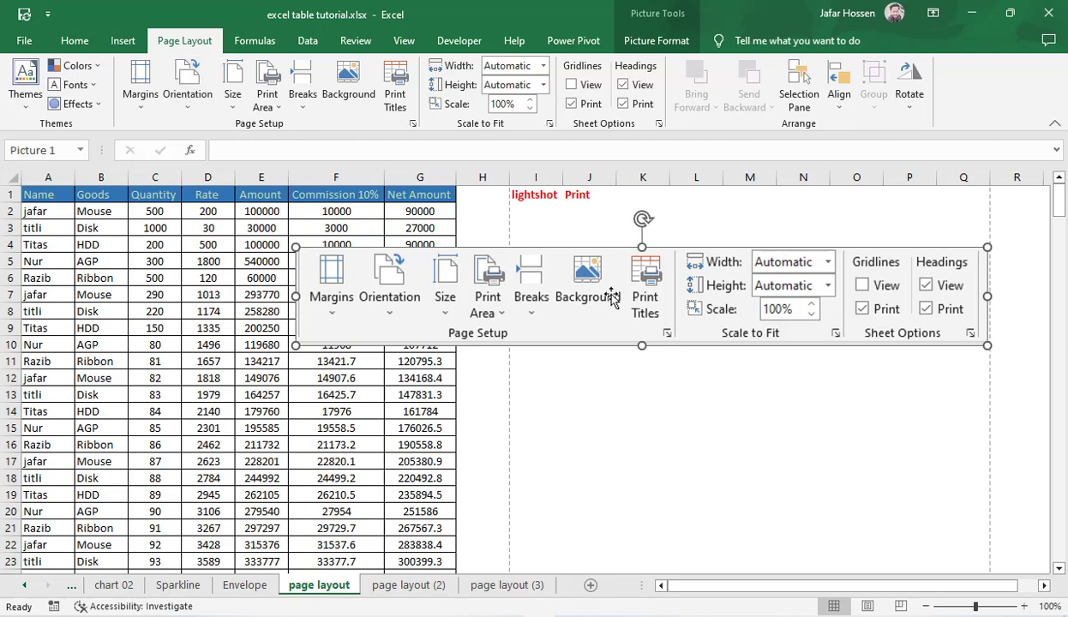
Move the ribbon screenshot picture down and toward column A, to about rows 9 to 14 of the sheet
{"action": "left_click", "coordinate": [642, 388]}
{"action": "left_click_drag", "start_coordinate": [599, 337], "coordinate": [506, 369]}
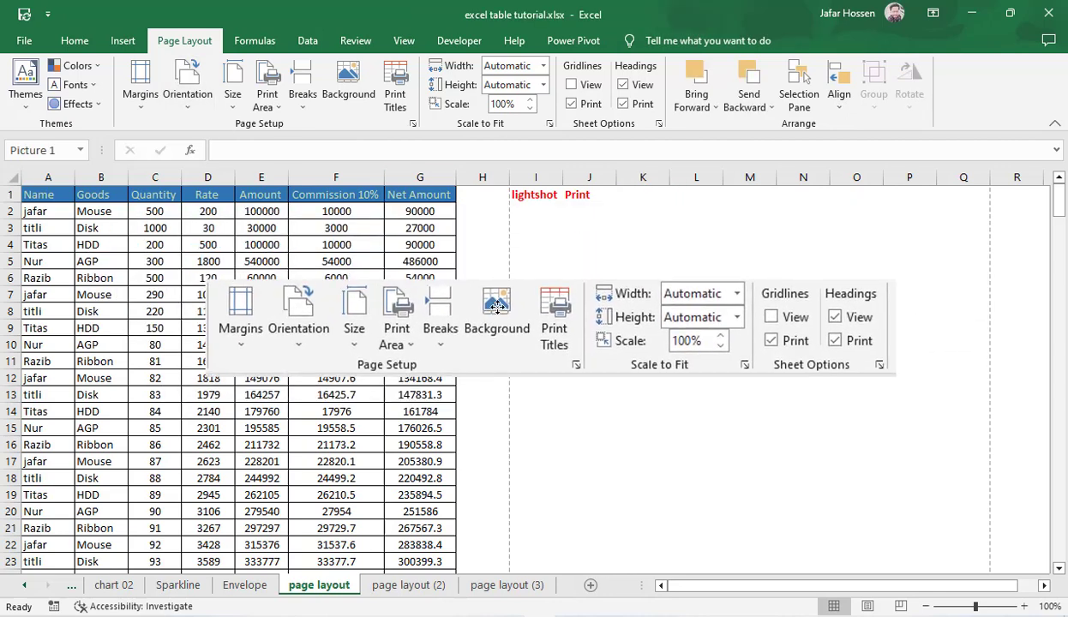
{"action": "left_click", "coordinate": [630, 259]}
{"action": "left_click", "coordinate": [579, 345]}
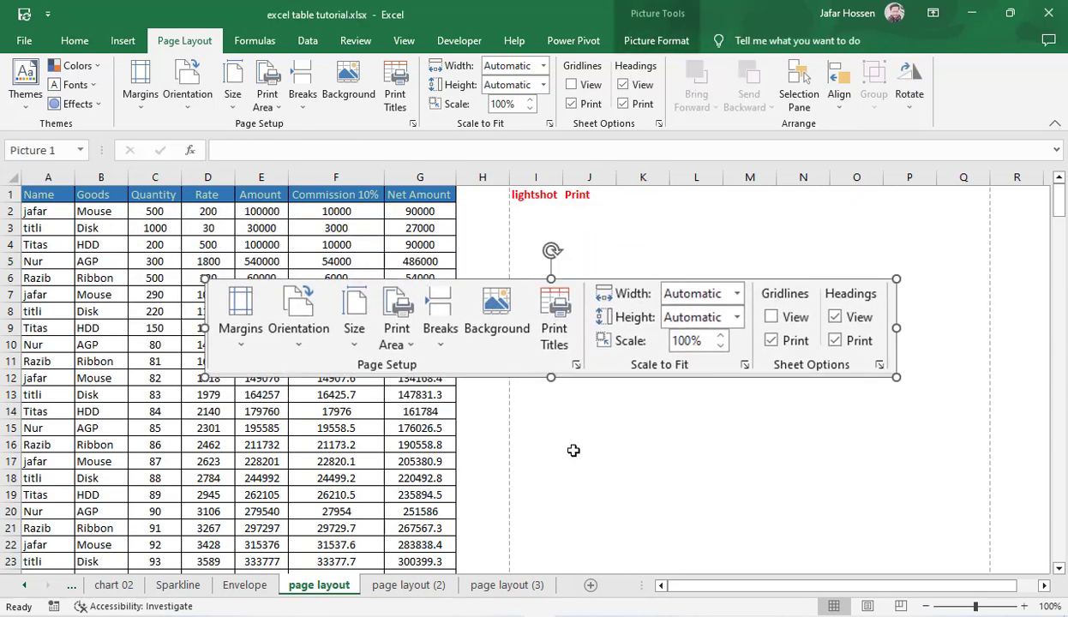
{"action": "left_click", "coordinate": [631, 477]}
{"action": "left_click", "coordinate": [654, 380]}
{"action": "left_click_drag", "start_coordinate": [645, 319], "coordinate": [620, 369]}
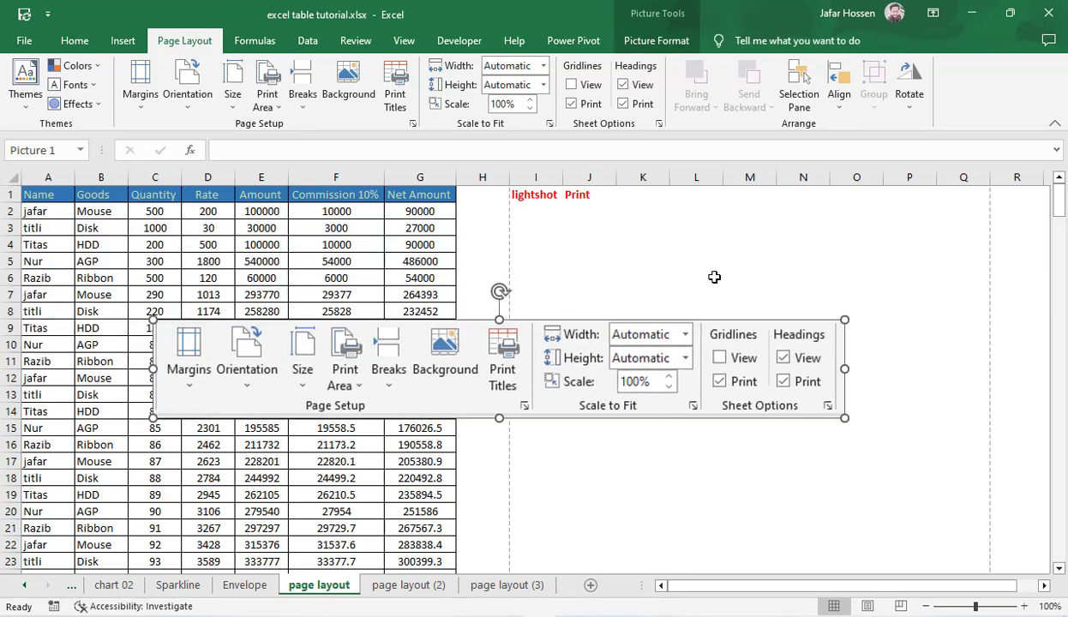
{"action": "left_click", "coordinate": [697, 278]}
{"action": "left_click", "coordinate": [691, 319]}
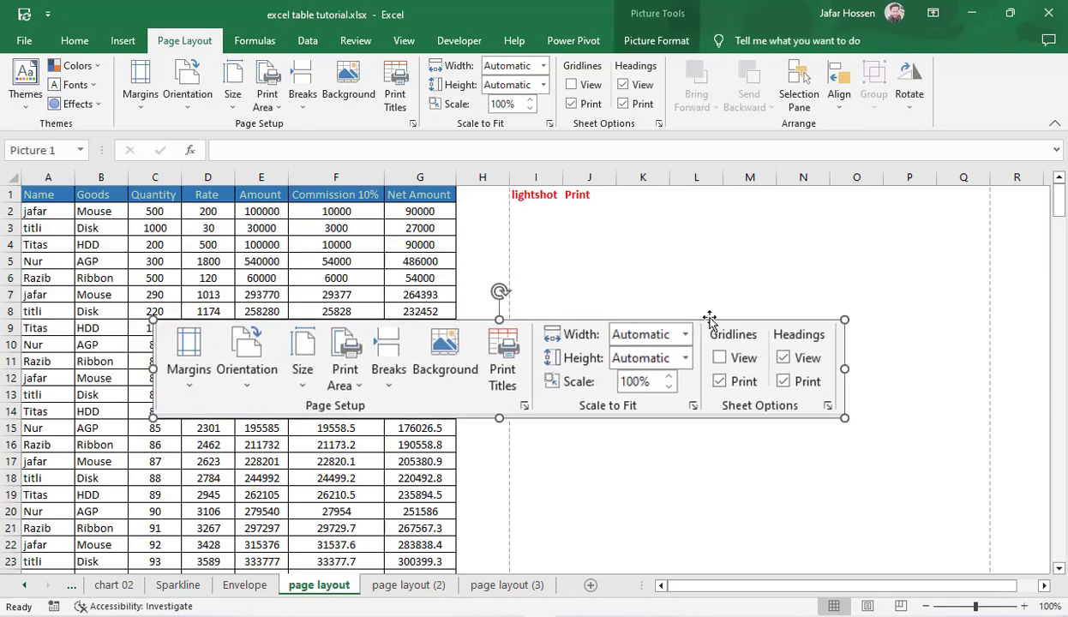
Select the lightshot cell I1, look up the Lightshot app in the Windows search, and return to the worksheet
{"action": "left_click", "coordinate": [531, 194]}
{"action": "left_click", "coordinate": [631, 242]}
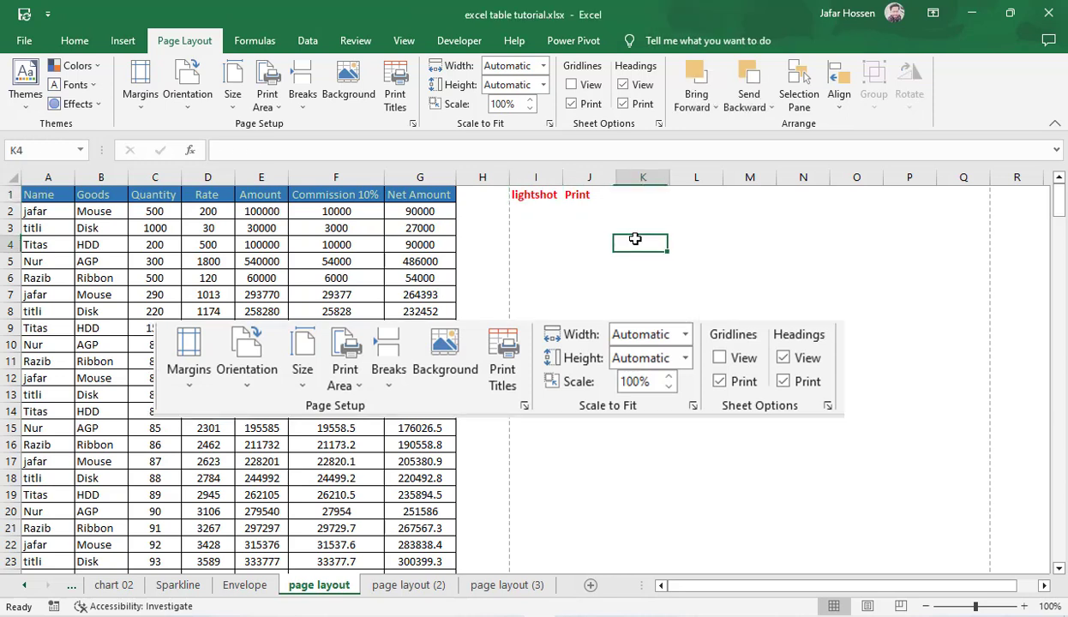
{"action": "left_click", "coordinate": [537, 197]}
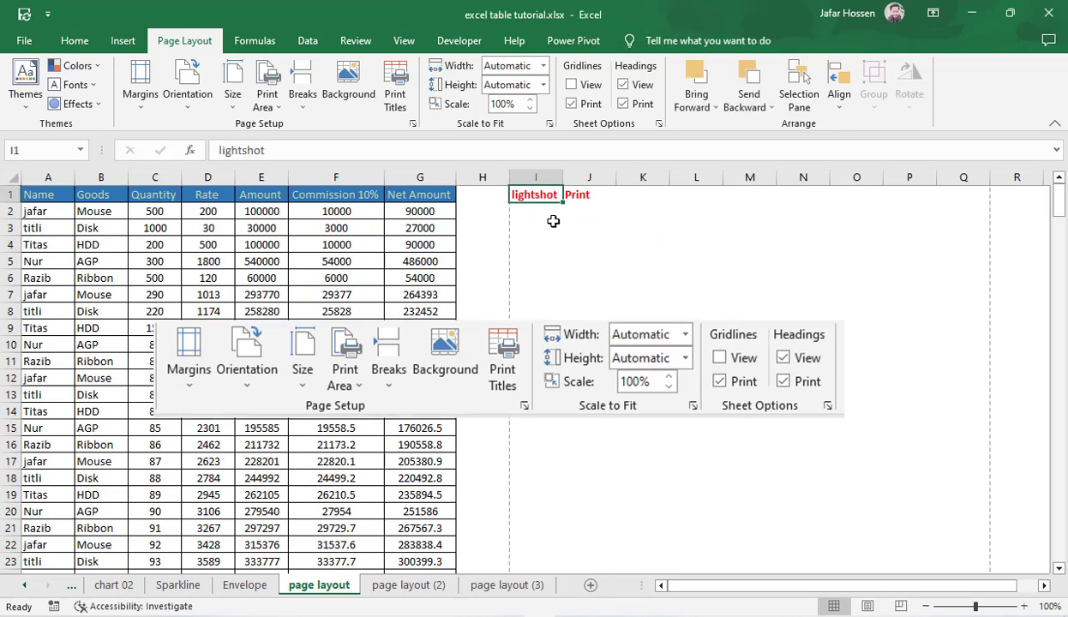
{"action": "key", "text": "super"}
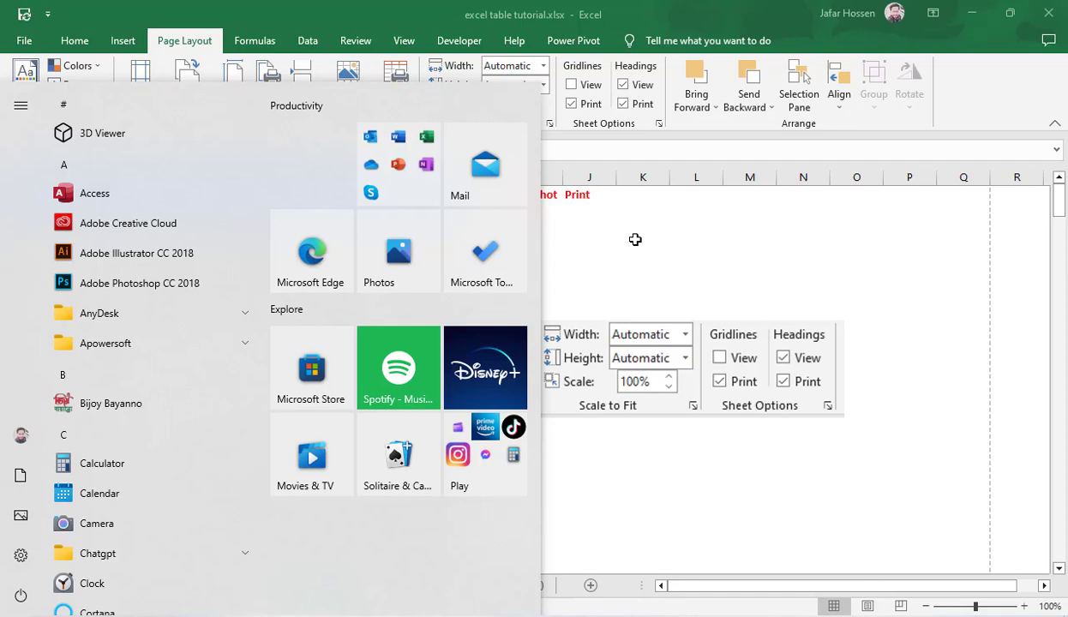
{"action": "type", "text": "light"}
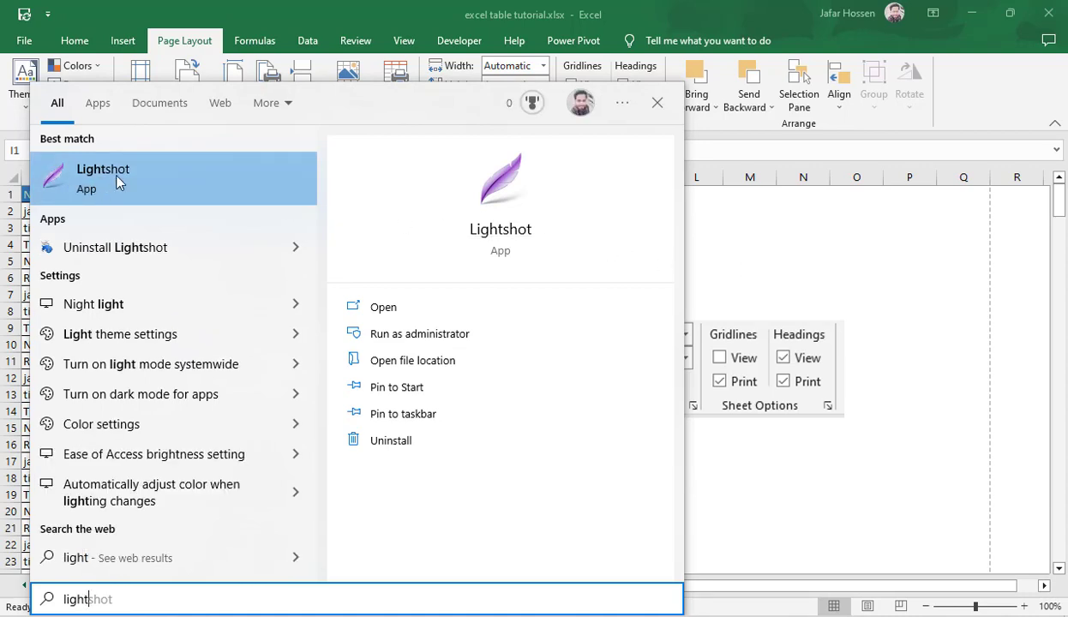
{"action": "left_click", "coordinate": [833, 271]}
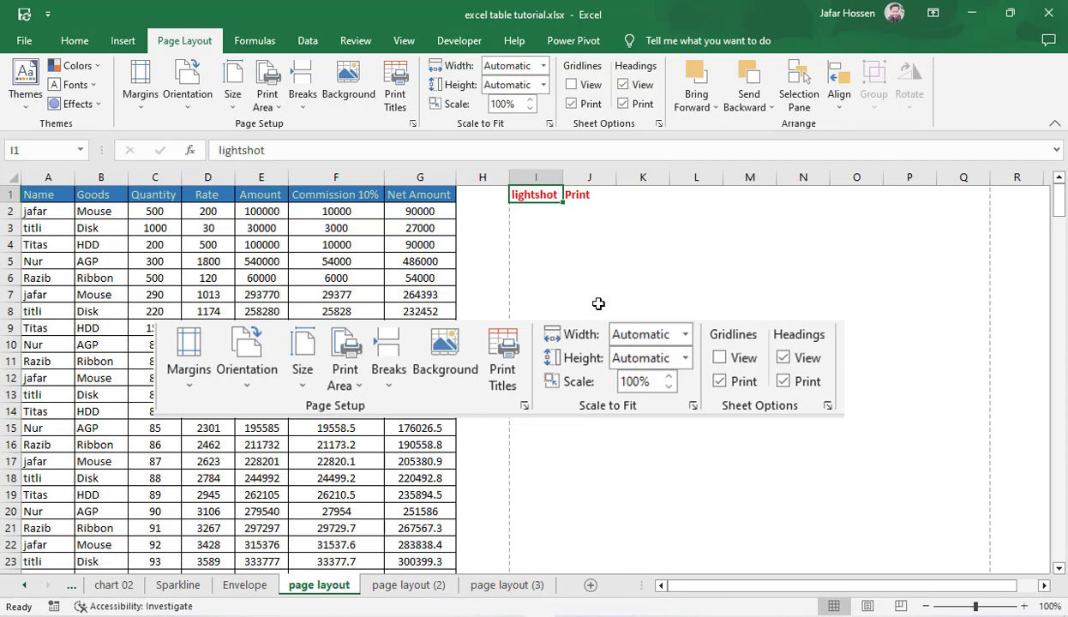
Delete the ribbon screenshot picture and clear the "lightshot" and "Print" text from cells I1 and J1
{"action": "left_click", "coordinate": [552, 379]}
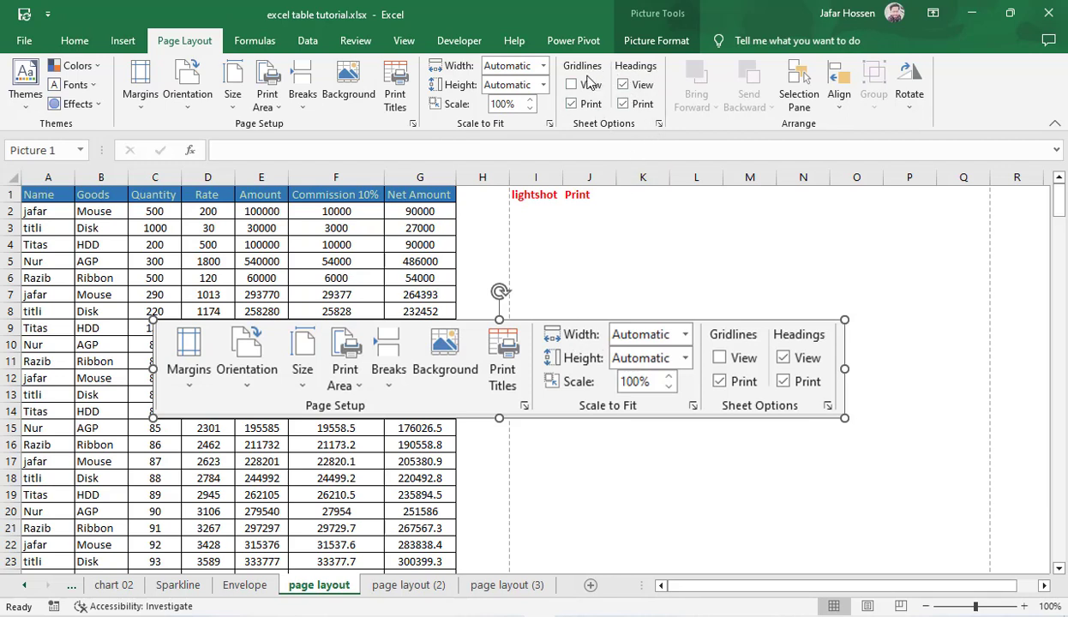
{"action": "key", "text": "Delete"}
{"action": "left_click", "coordinate": [703, 357]}
{"action": "left_click_drag", "start_coordinate": [643, 261], "coordinate": [517, 191]}
{"action": "key", "text": "Delete"}
{"action": "left_click", "coordinate": [600, 344]}
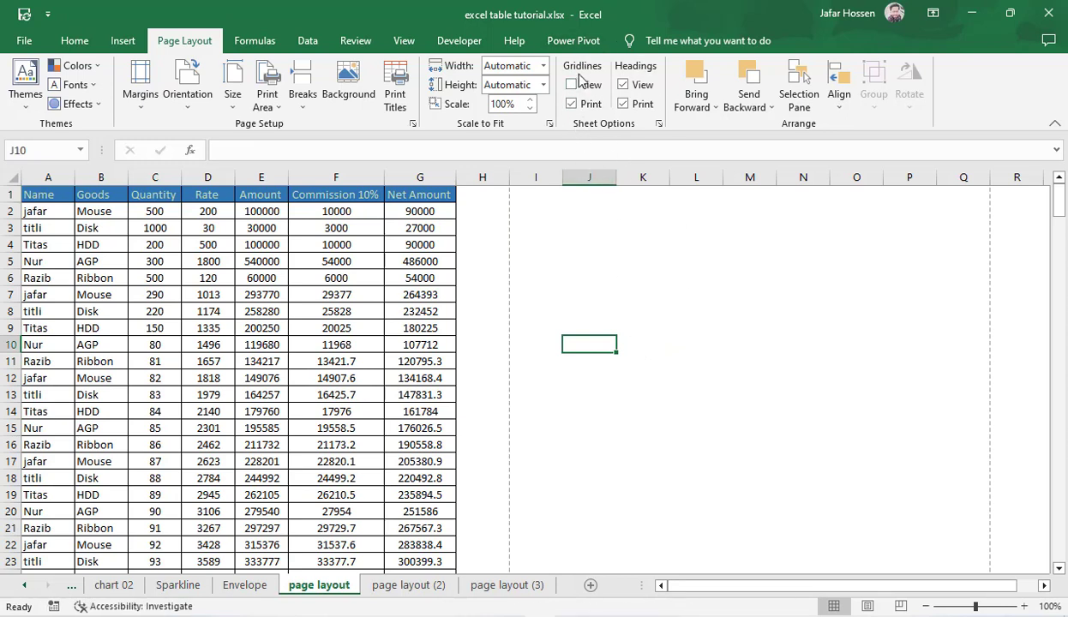
Use the View settings to switch the worksheet gridlines on and off several times, leaving them hidden
{"action": "left_click", "coordinate": [403, 40]}
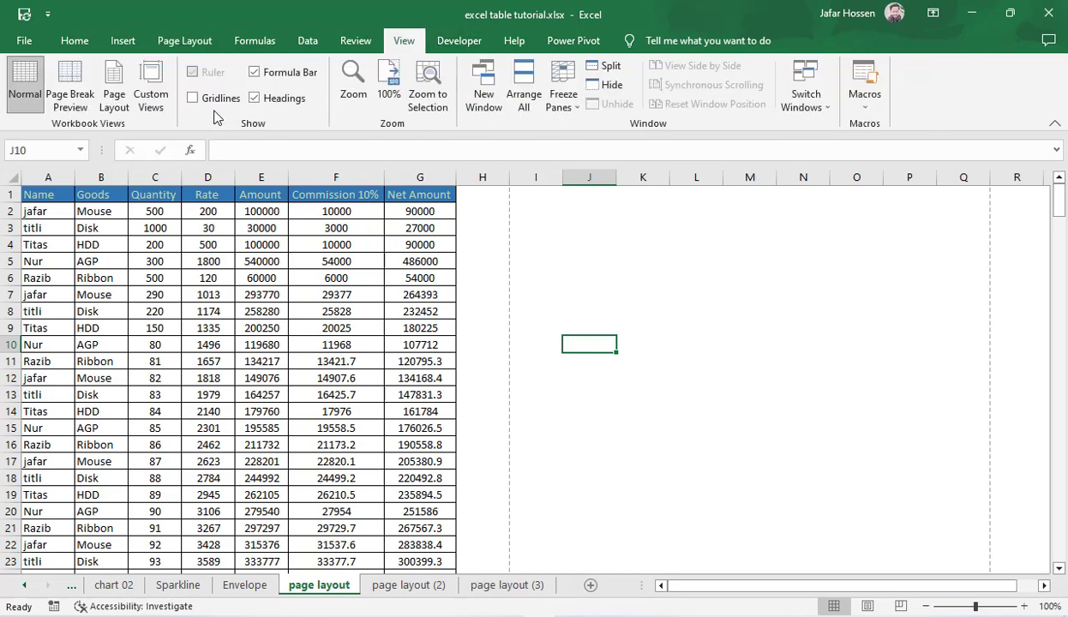
{"action": "left_click", "coordinate": [193, 98]}
{"action": "left_click", "coordinate": [193, 99]}
{"action": "left_click", "coordinate": [193, 99]}
{"action": "left_click", "coordinate": [193, 98]}
{"action": "left_click", "coordinate": [193, 99]}
{"action": "left_click", "coordinate": [193, 98]}
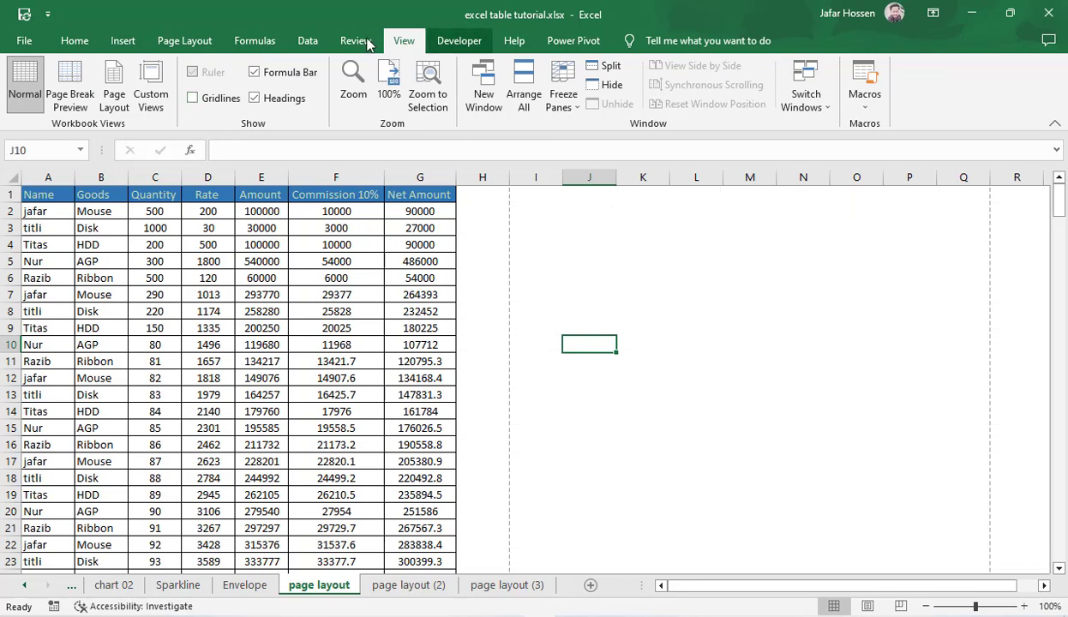
Turn on the on-screen gridlines through the Page Layout sheet options
{"action": "left_click", "coordinate": [189, 41]}
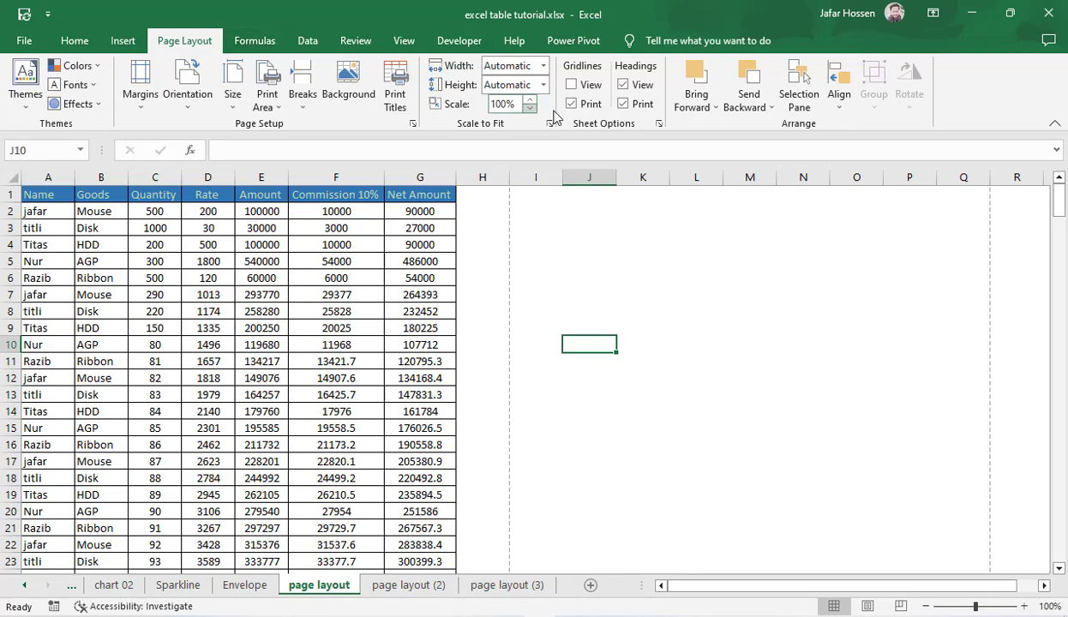
{"action": "left_click", "coordinate": [572, 85]}
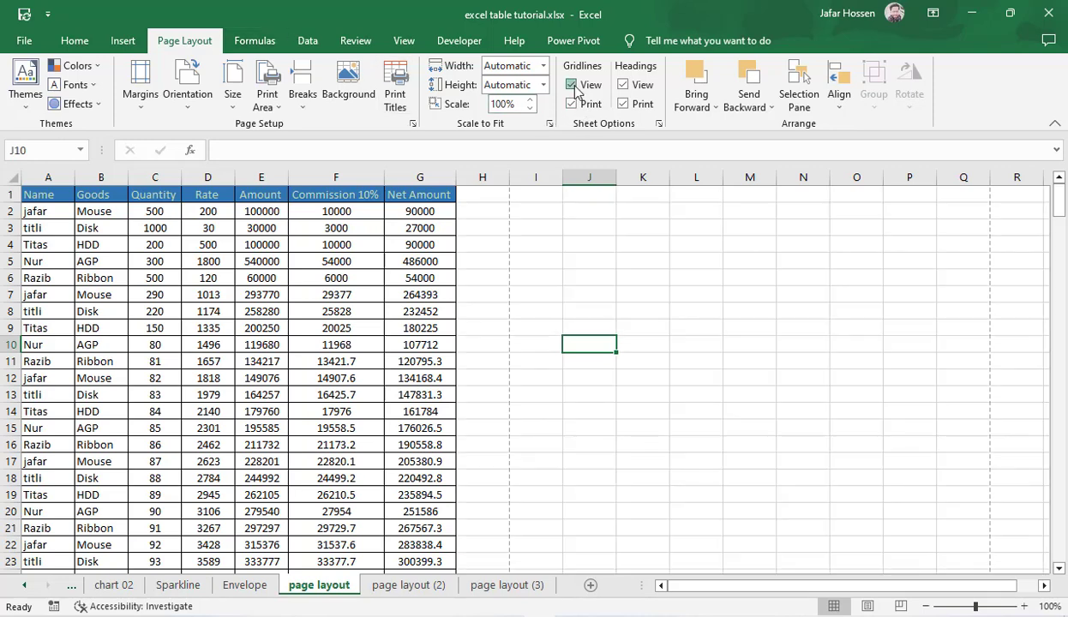
{"action": "left_click", "coordinate": [572, 85]}
{"action": "left_click", "coordinate": [572, 85]}
Hide and show the row and column headings several times through the sheet options, leaving them shown
{"action": "left_click", "coordinate": [624, 86]}
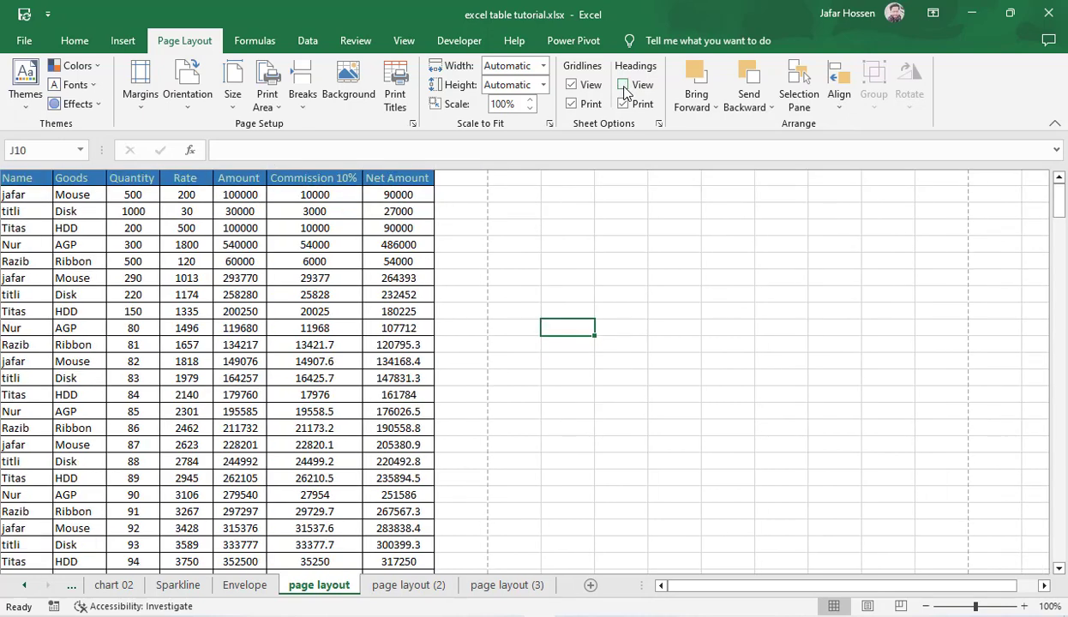
{"action": "left_click", "coordinate": [624, 86]}
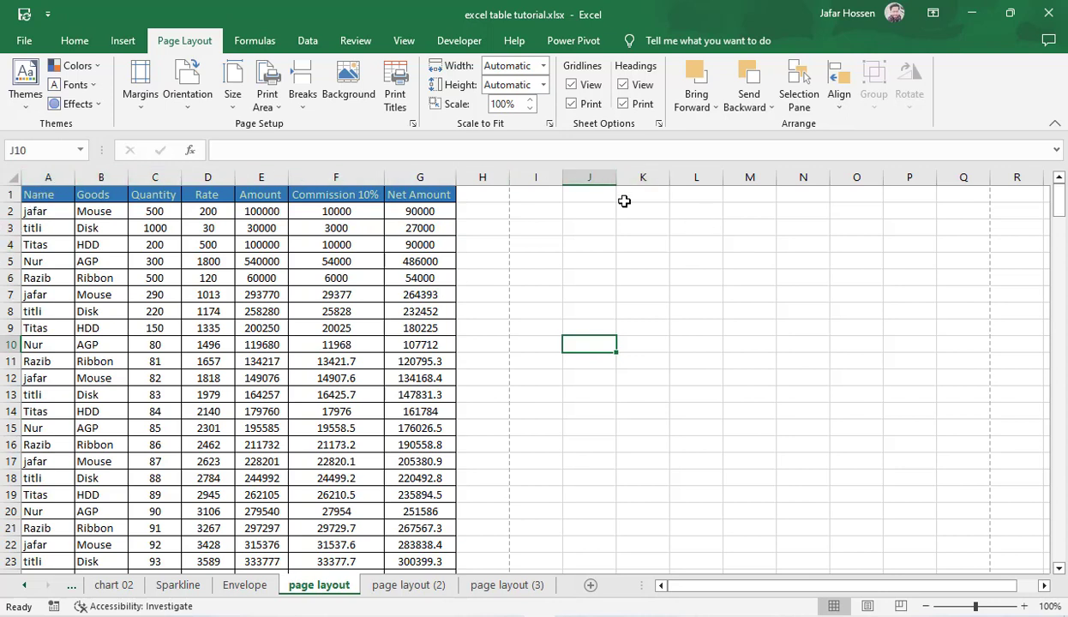
{"action": "left_click", "coordinate": [623, 85]}
{"action": "left_click", "coordinate": [624, 85]}
{"action": "left_click", "coordinate": [624, 86]}
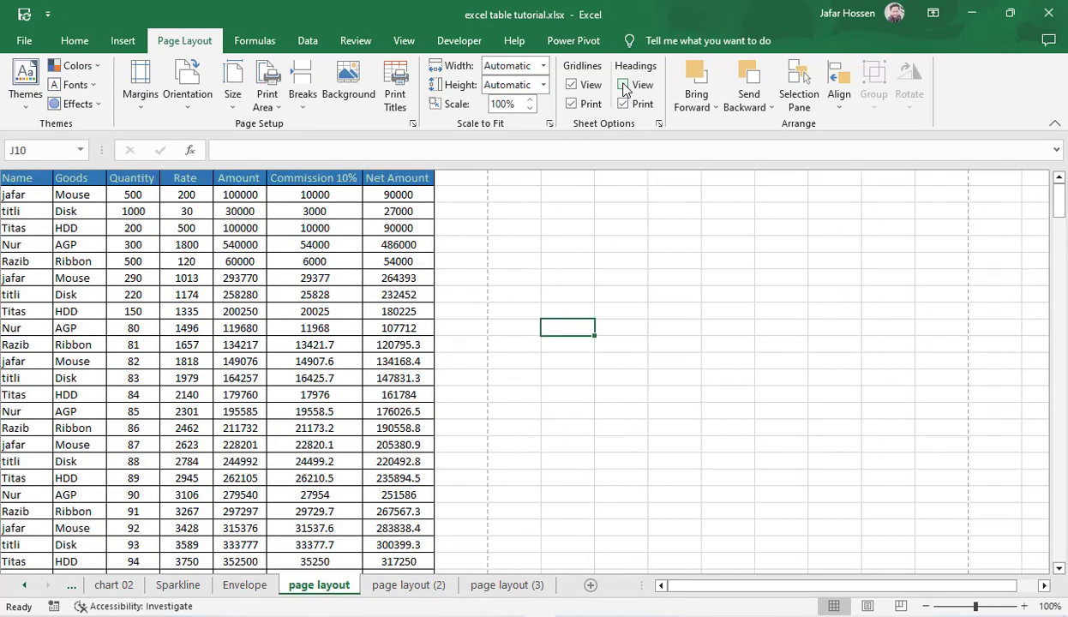
{"action": "left_click", "coordinate": [623, 86]}
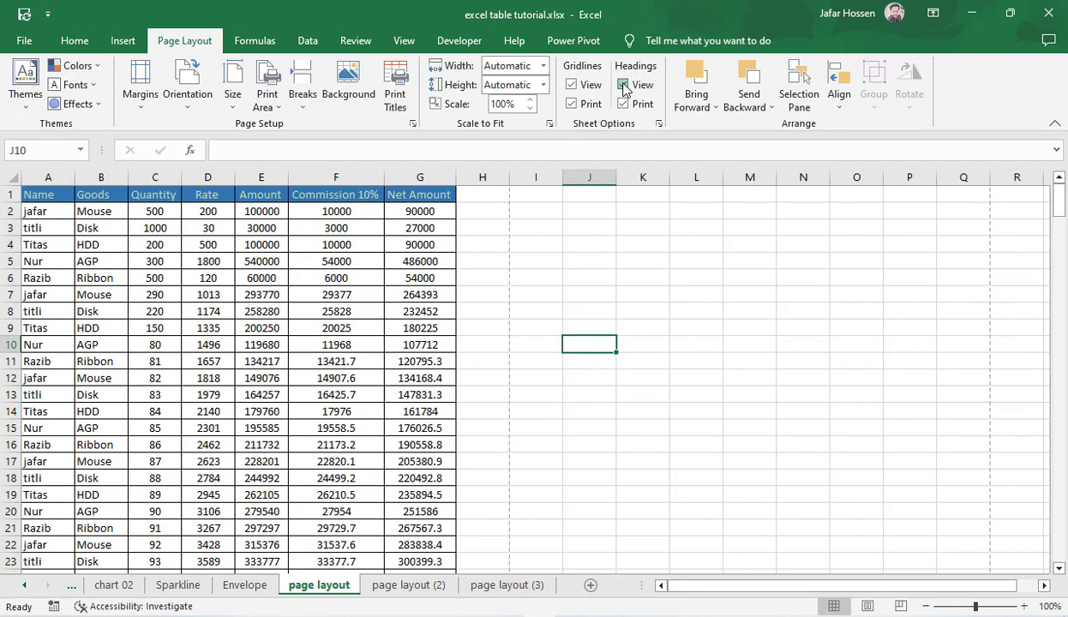
{"action": "left_click", "coordinate": [624, 86]}
{"action": "left_click", "coordinate": [624, 86]}
Remove all cell borders from columns A through G
{"action": "left_click_drag", "start_coordinate": [60, 188], "coordinate": [411, 184]}
{"action": "left_click", "coordinate": [75, 40]}
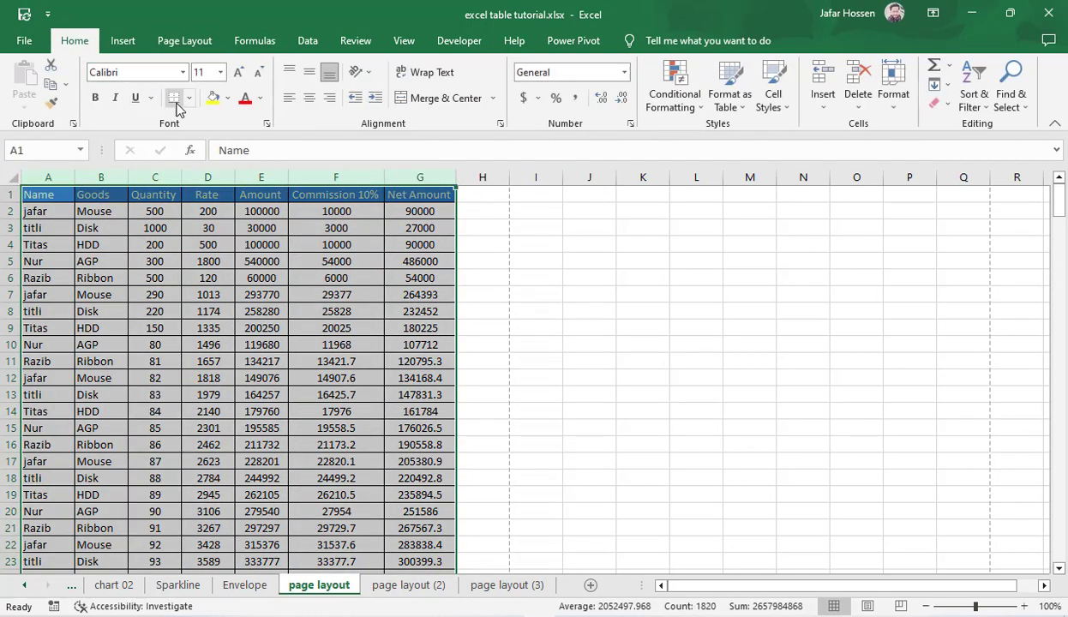
{"action": "left_click", "coordinate": [189, 98]}
{"action": "left_click", "coordinate": [210, 222]}
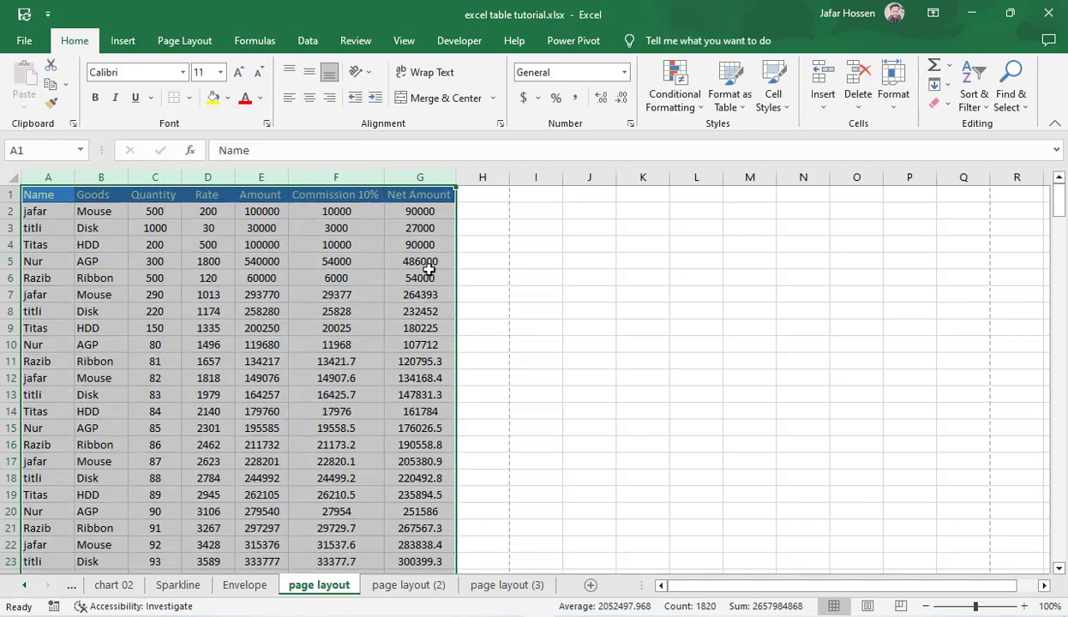
{"action": "left_click", "coordinate": [651, 309]}
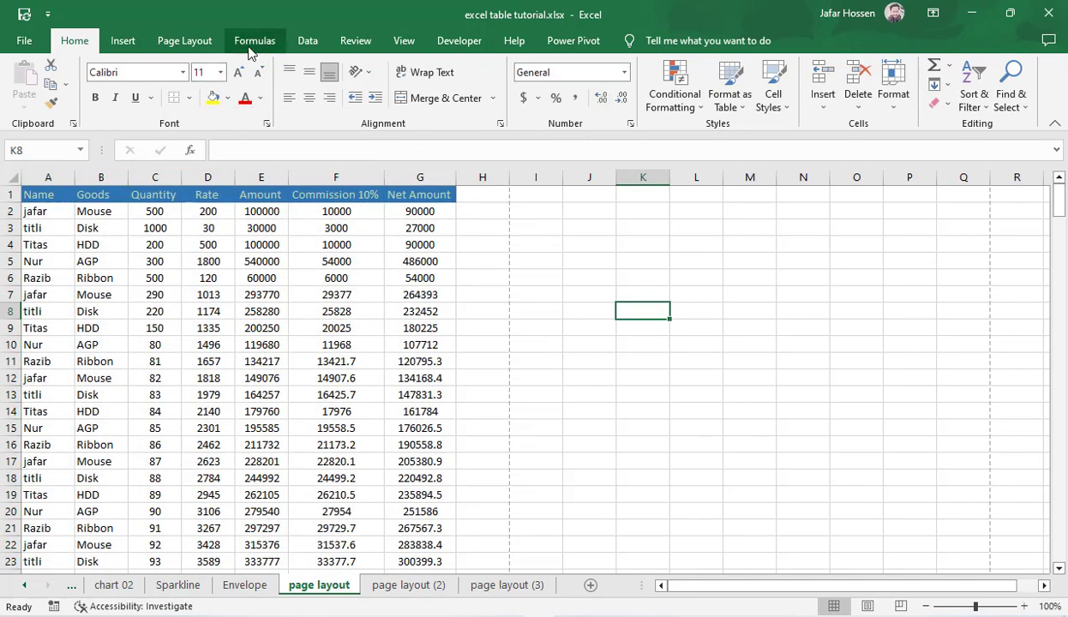
Check the gridlines and headings in the print preview with both sheet print options enabled, and return to the worksheet
{"action": "left_click", "coordinate": [185, 40]}
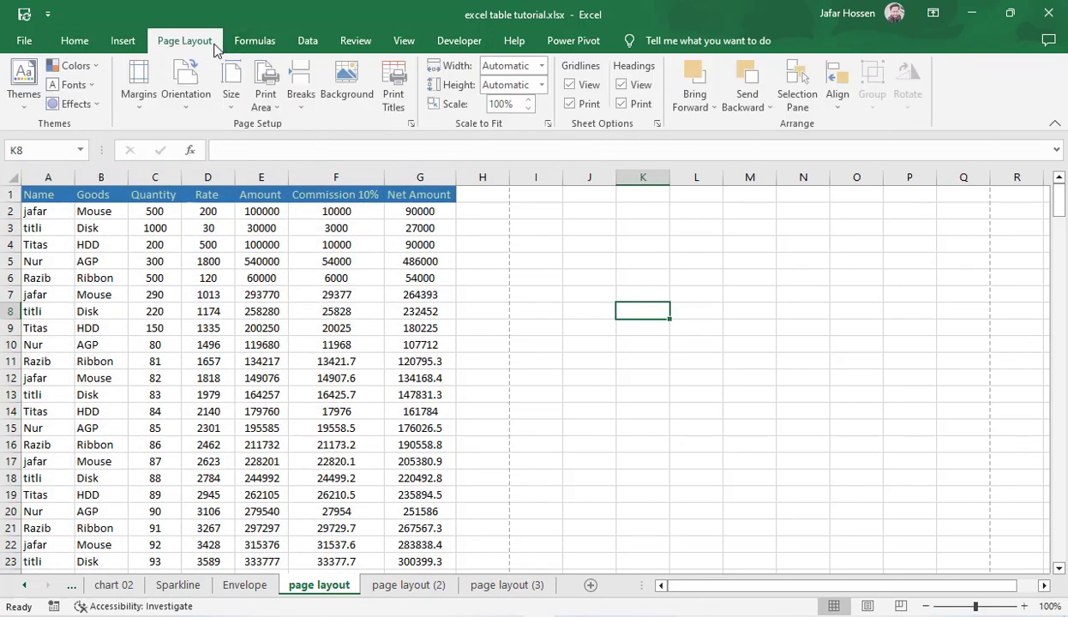
{"action": "left_click", "coordinate": [571, 105]}
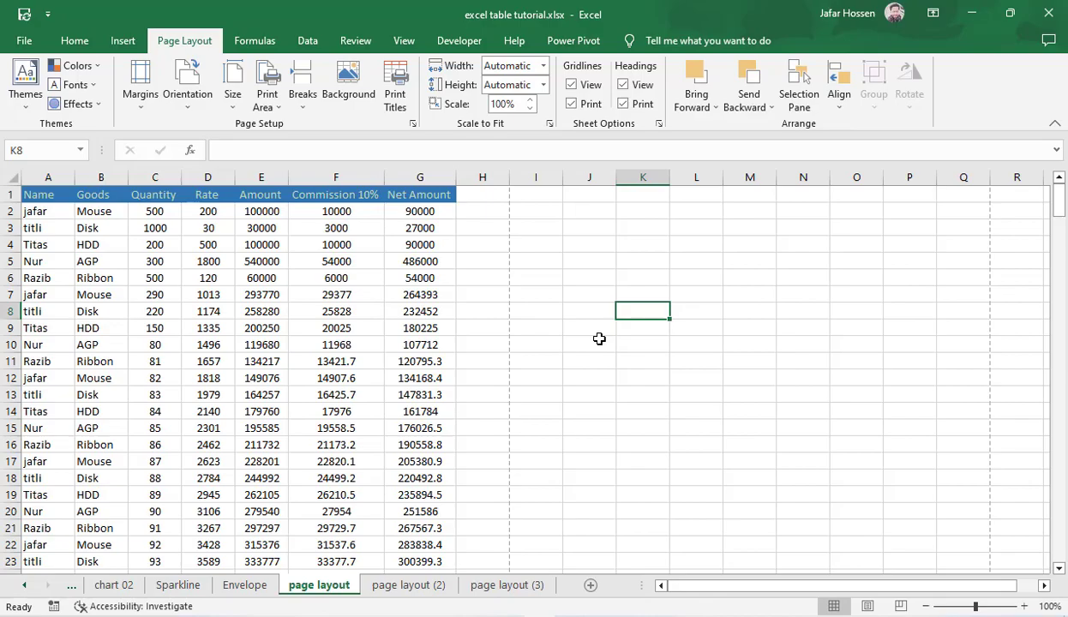
{"action": "key", "text": "ctrl+p"}
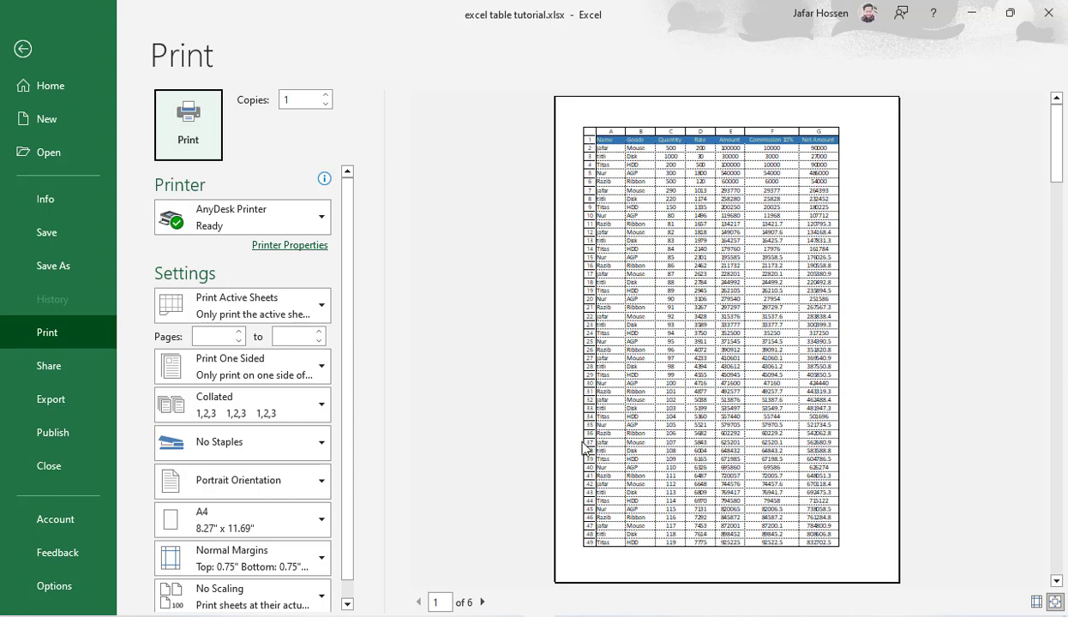
{"action": "left_click", "coordinate": [25, 51]}
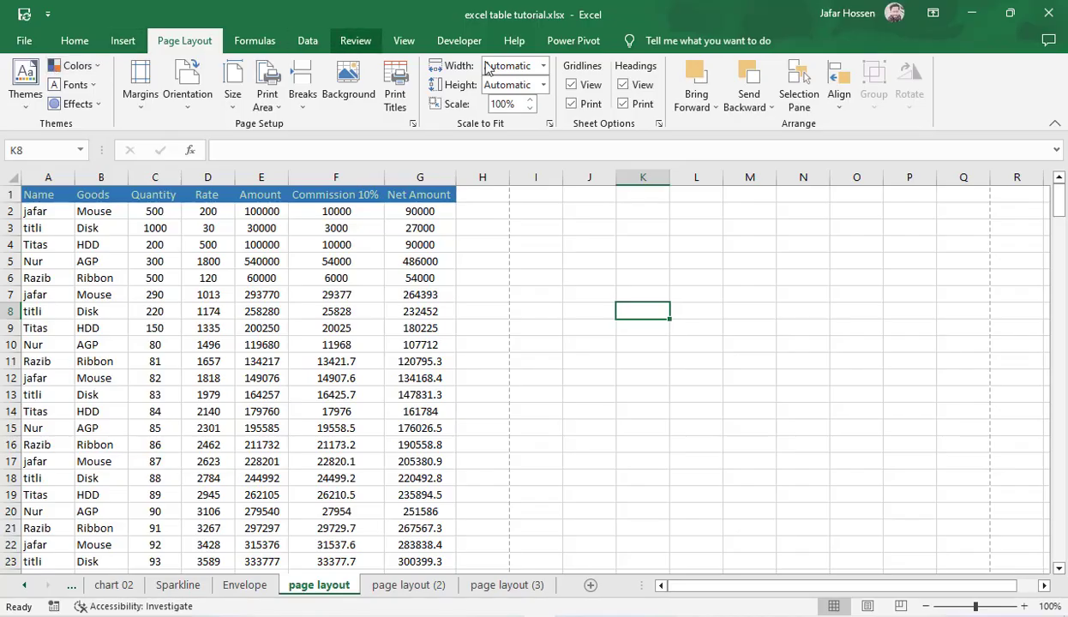
{"action": "left_click", "coordinate": [625, 103]}
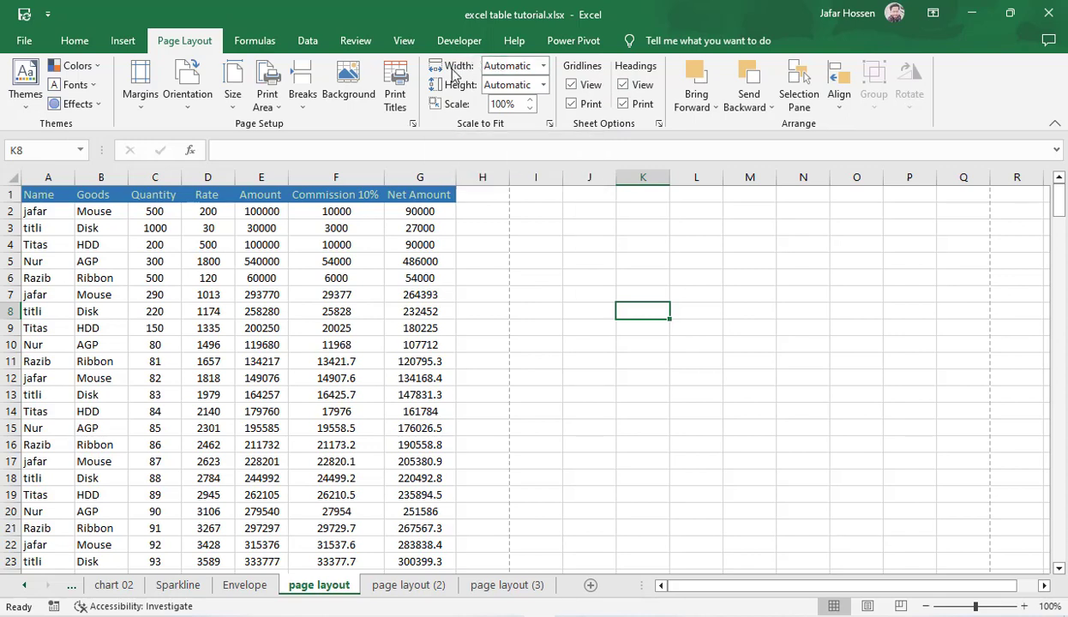
Look through the page-count choices for the Scale to Fit width and height, keeping both on Automatic
{"action": "left_click", "coordinate": [587, 294]}
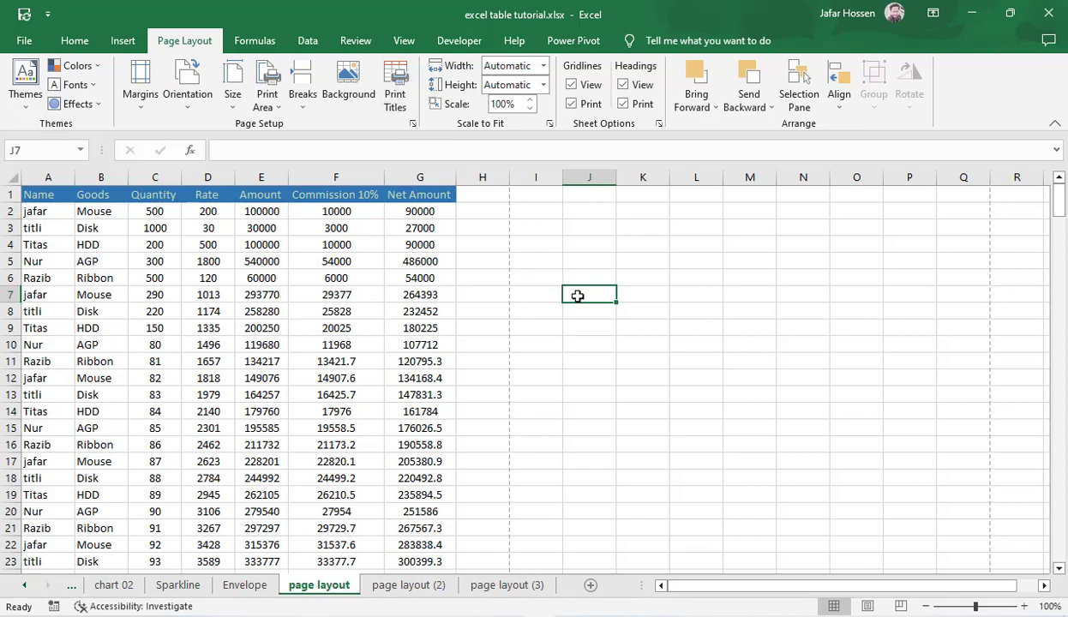
{"action": "left_click", "coordinate": [584, 350]}
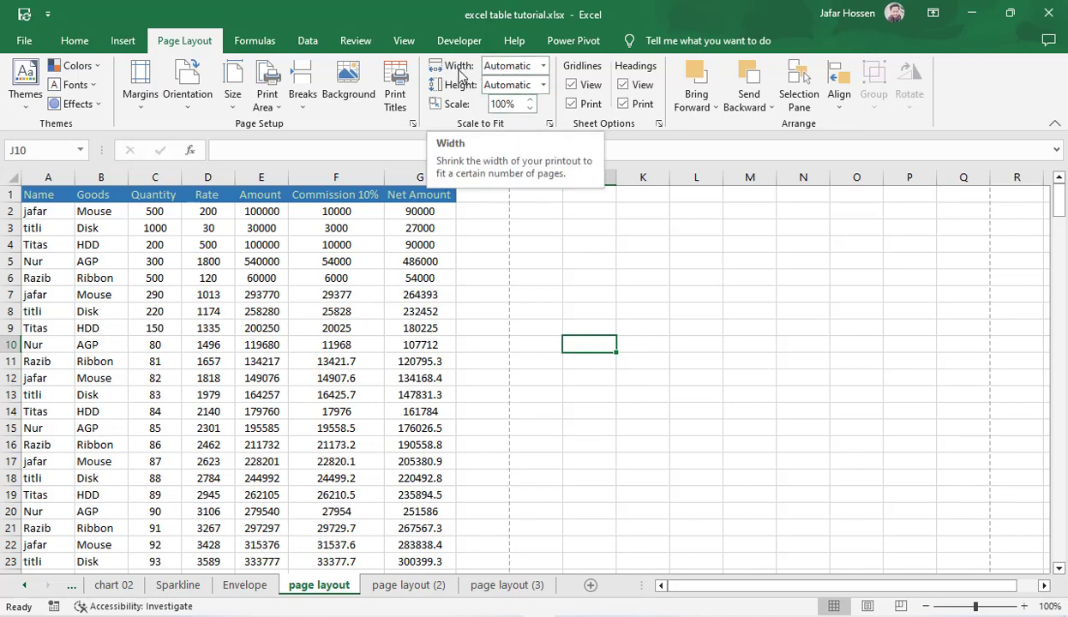
{"action": "left_click", "coordinate": [543, 66]}
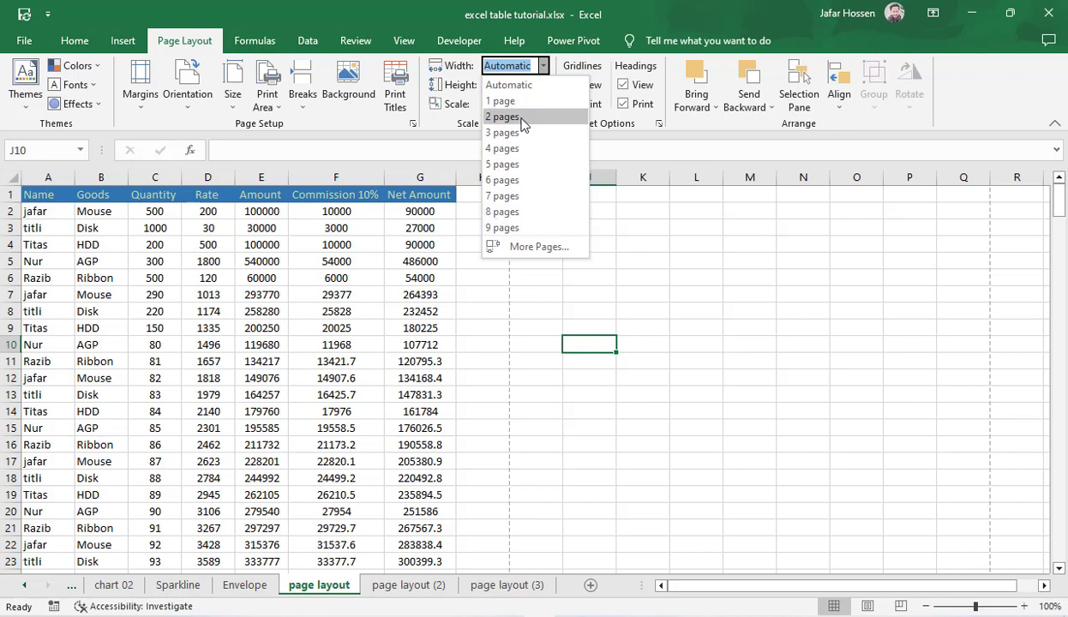
{"action": "left_click", "coordinate": [709, 261]}
{"action": "left_click", "coordinate": [544, 85]}
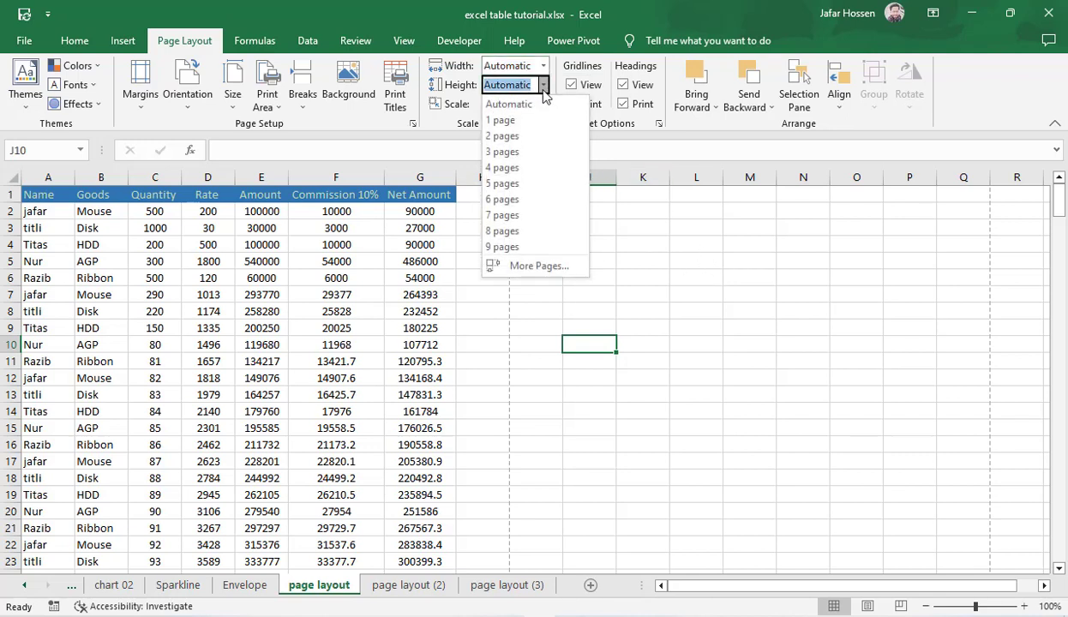
{"action": "left_click", "coordinate": [697, 253]}
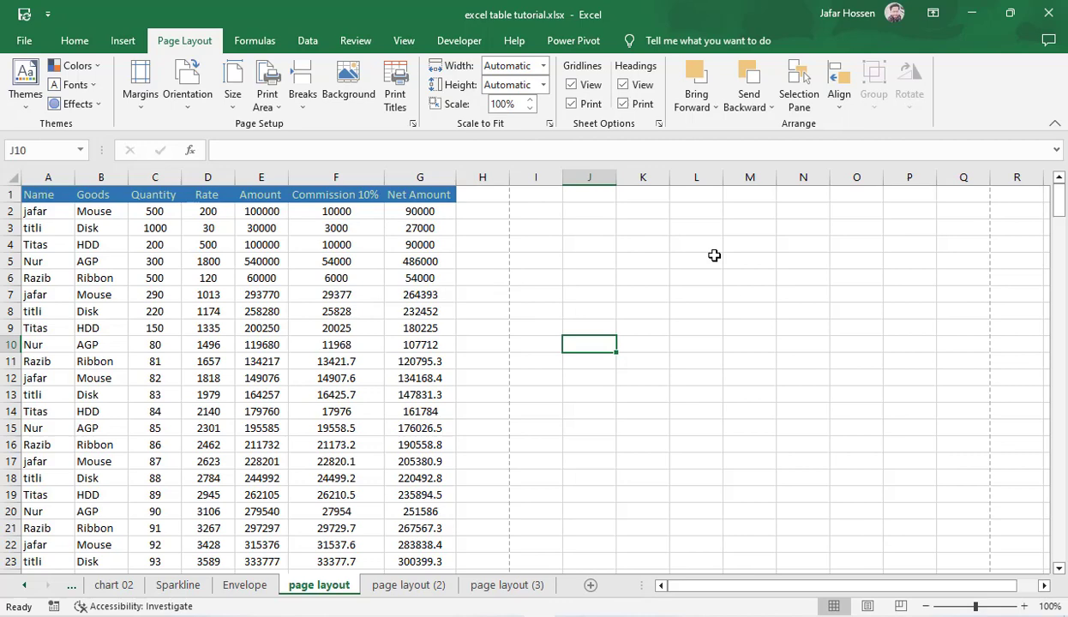
Jump to the last data row in the Commission 10% column and open the sheet's print preview
{"action": "left_click", "coordinate": [269, 275]}
{"action": "left_click", "coordinate": [347, 270]}
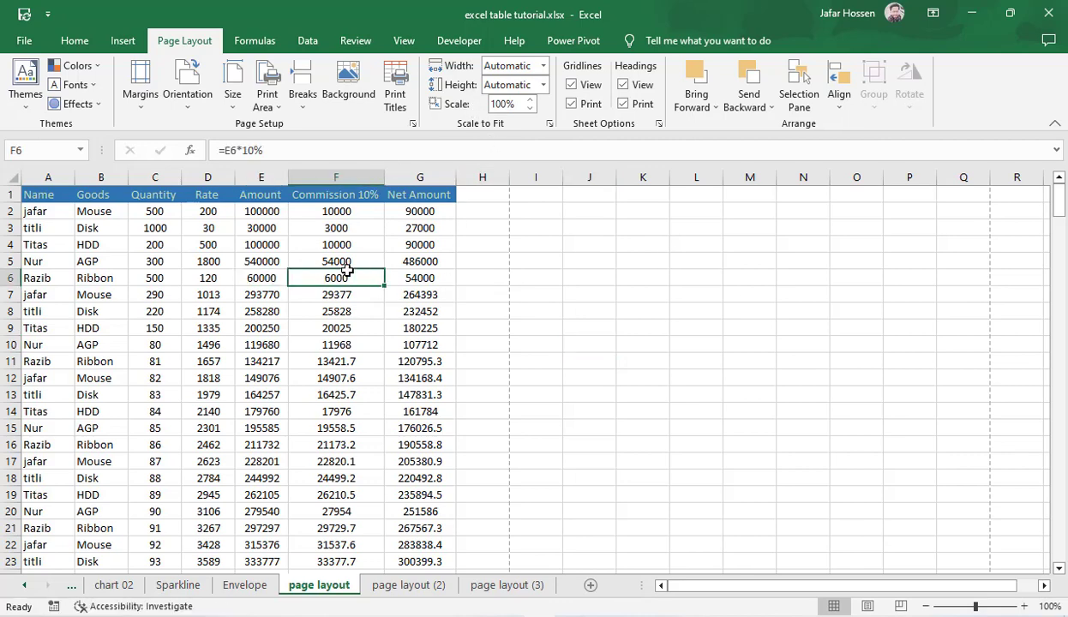
{"action": "key", "text": "ctrl+Down"}
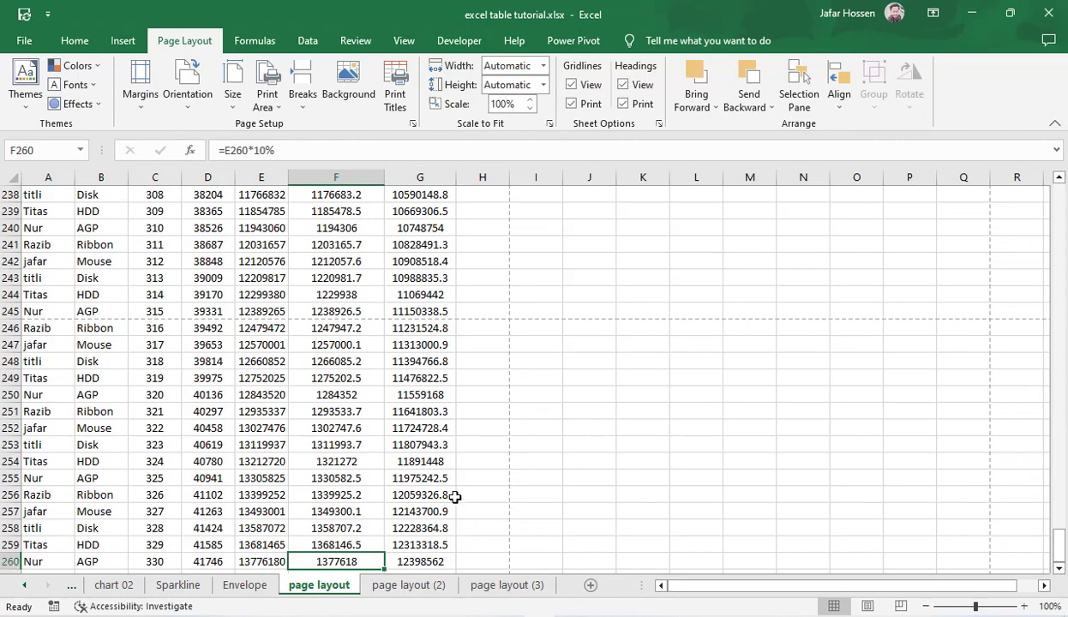
{"action": "key", "text": "ctrl+p"}
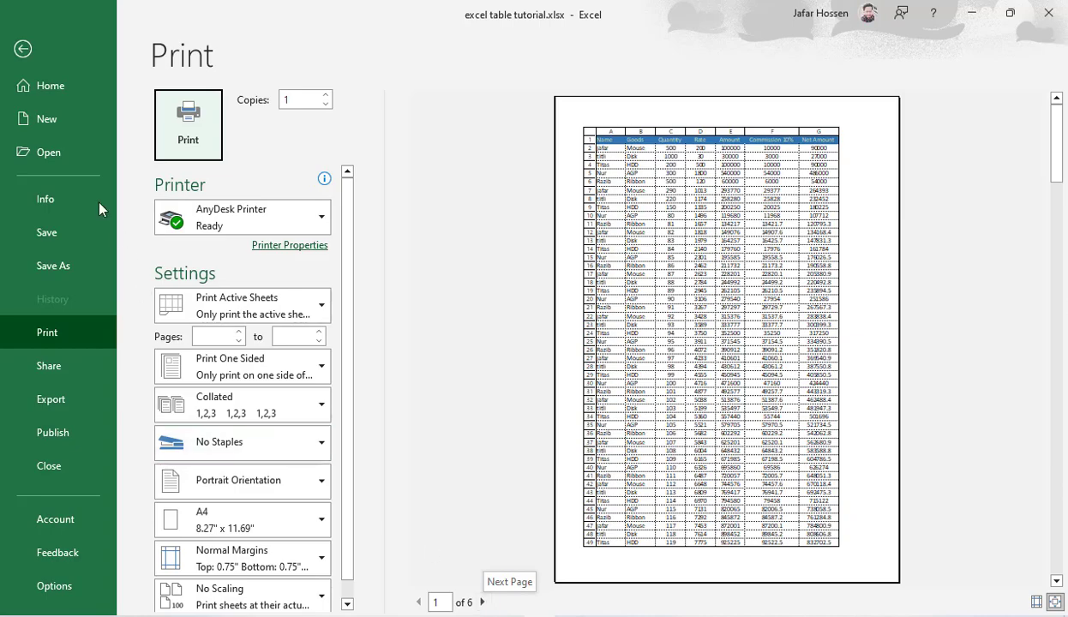
Close the print preview and return to the first rows of the data table on the worksheet
{"action": "left_click", "coordinate": [21, 49]}
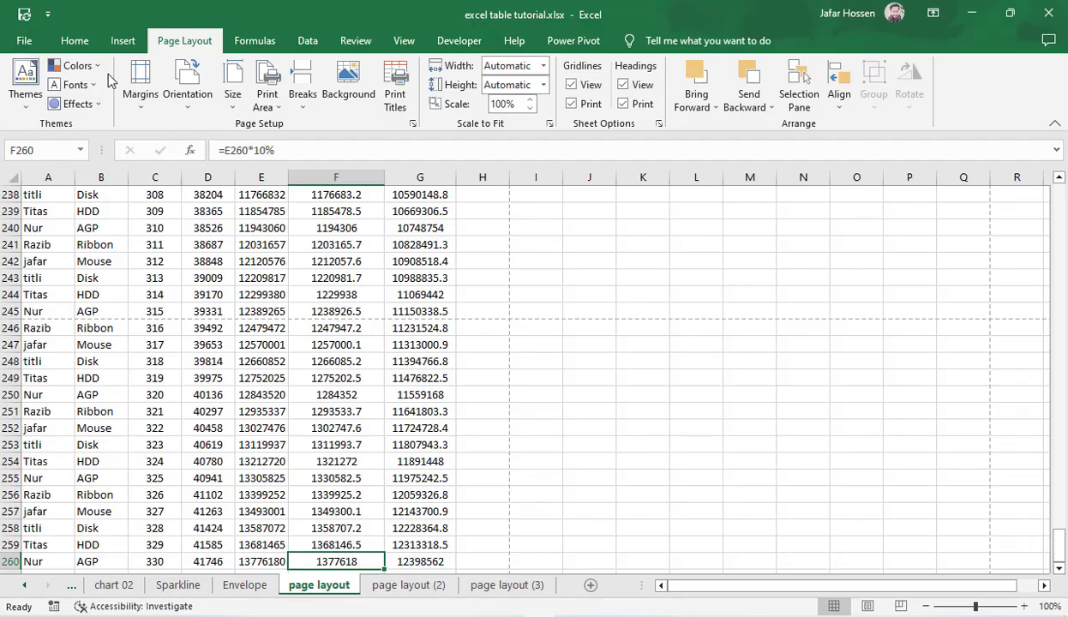
{"action": "left_click", "coordinate": [573, 359]}
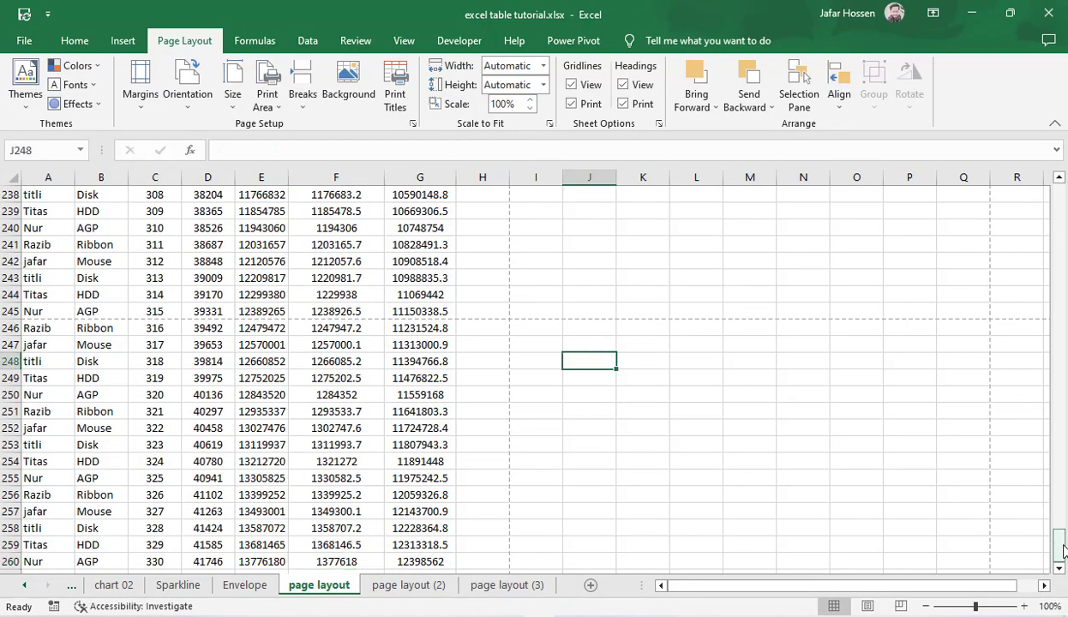
{"action": "left_click_drag", "start_coordinate": [1061, 536], "coordinate": [1061, 187]}
{"action": "left_click", "coordinate": [727, 279]}
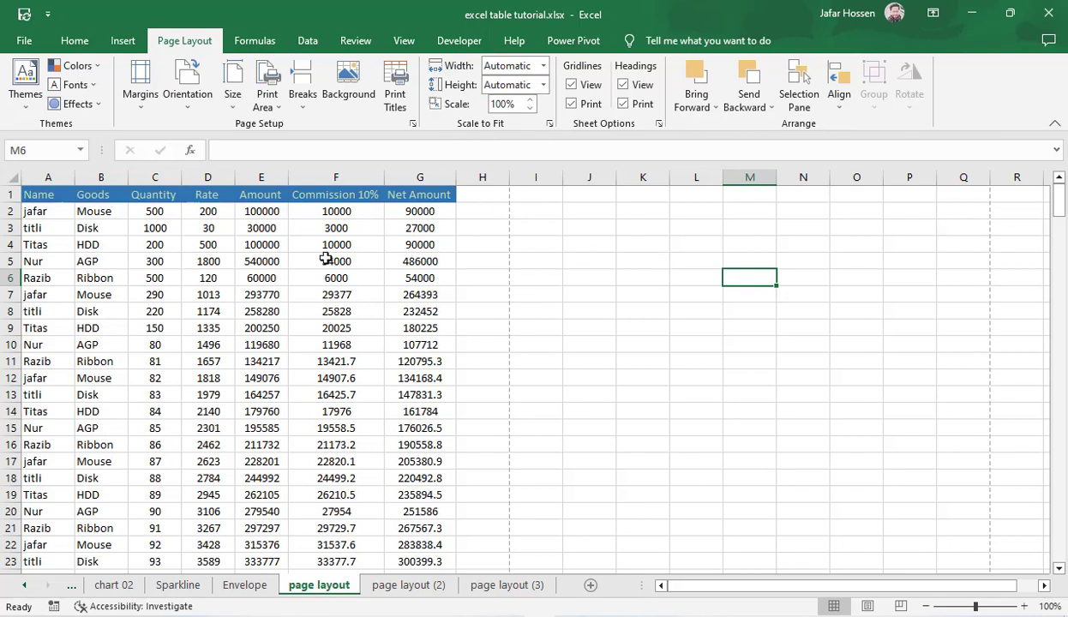
{"action": "left_click_drag", "start_coordinate": [242, 276], "coordinate": [931, 296]}
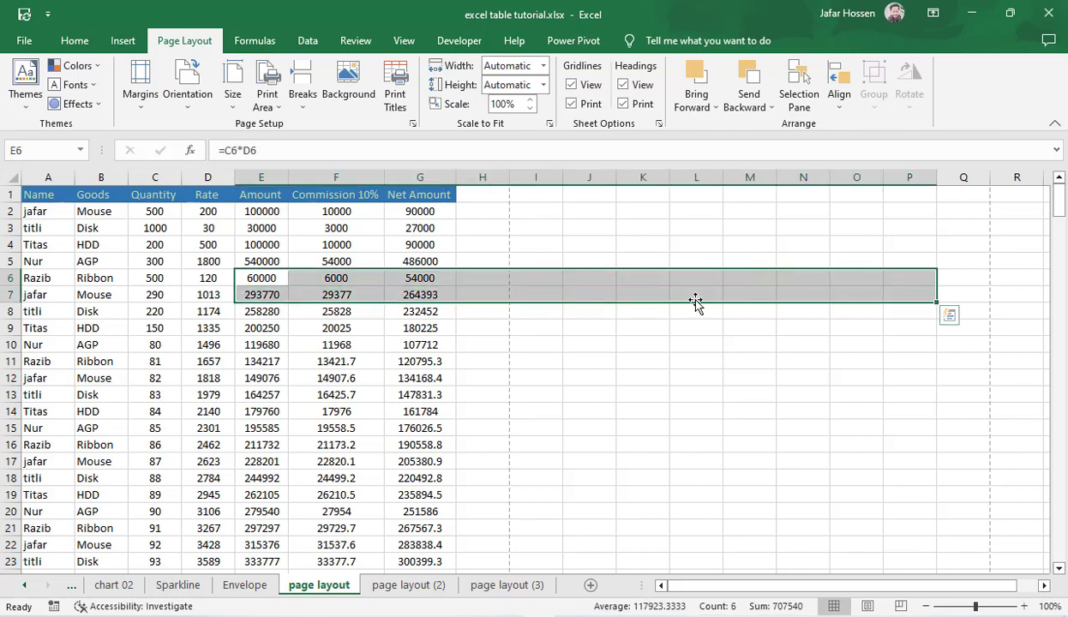
{"action": "left_click", "coordinate": [659, 261]}
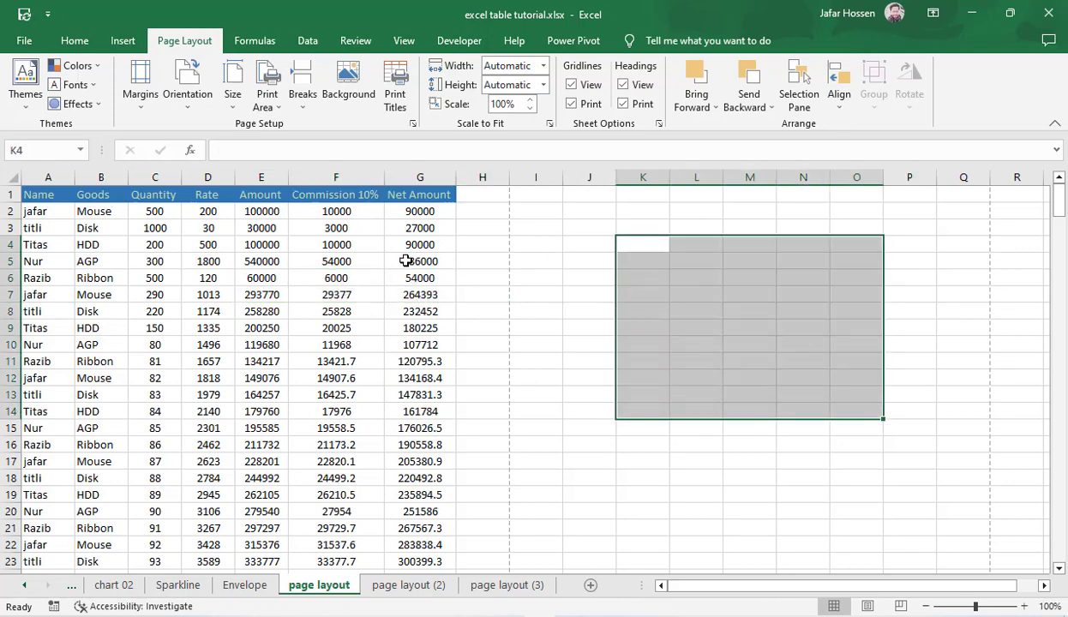
{"action": "left_click_drag", "start_coordinate": [420, 278], "coordinate": [336, 529]}
{"action": "left_click", "coordinate": [664, 395]}
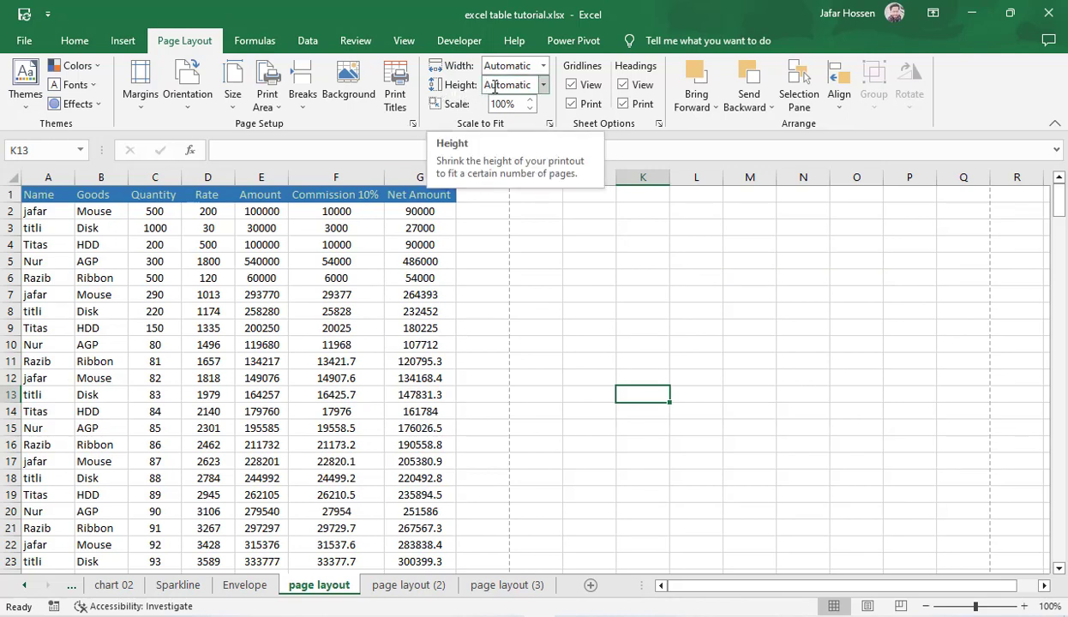
Try a Scale to Fit height of 2 pages, and change it to 3 pages
{"action": "left_click", "coordinate": [546, 93]}
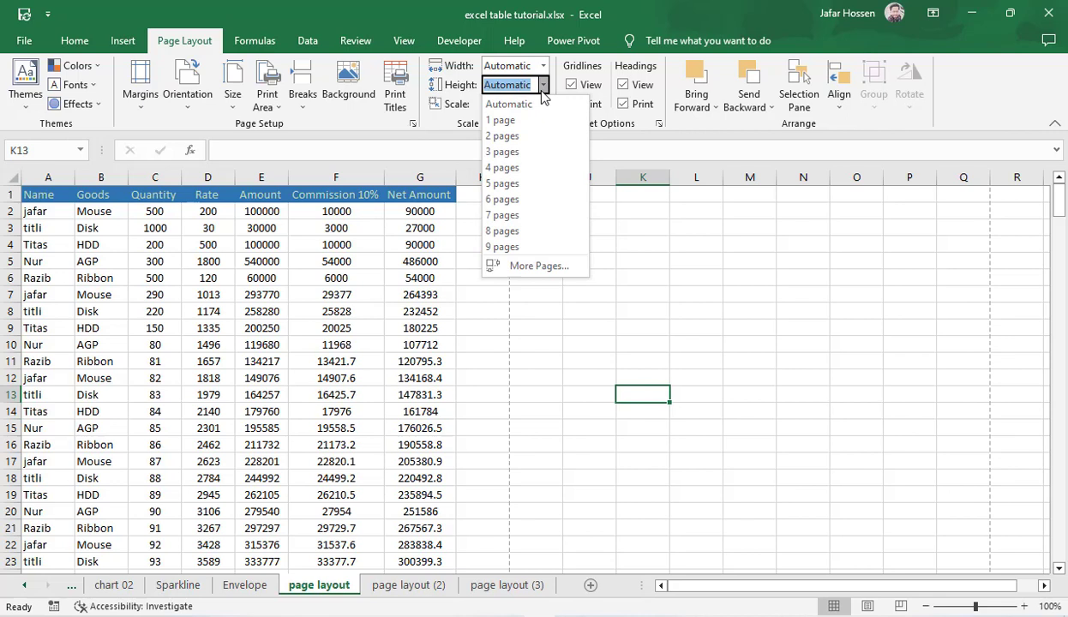
{"action": "left_click", "coordinate": [521, 137]}
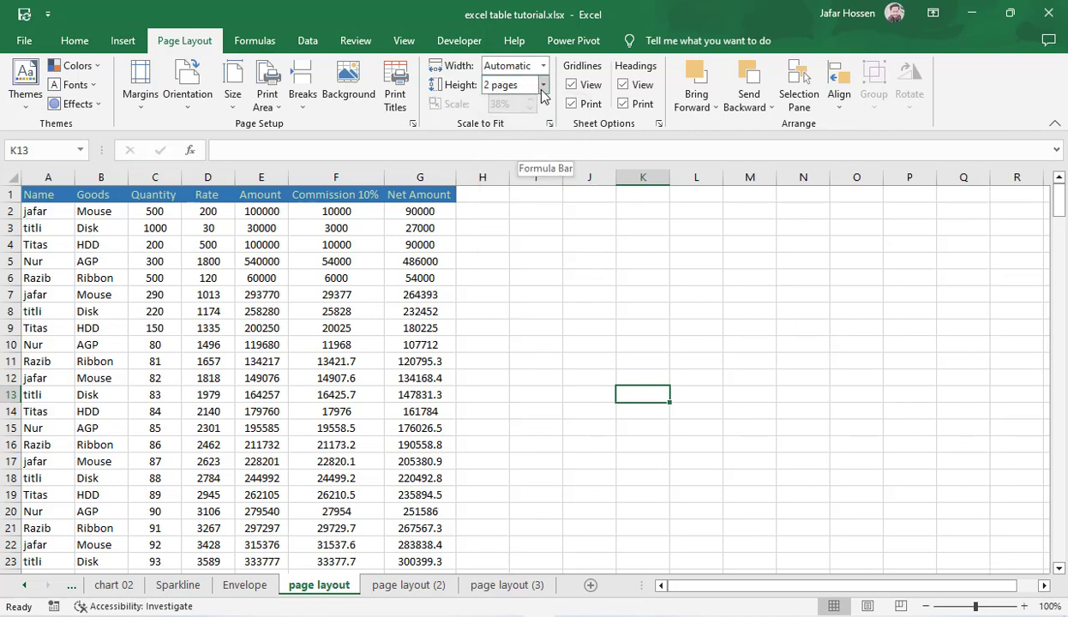
{"action": "left_click", "coordinate": [541, 90]}
{"action": "left_click", "coordinate": [504, 152]}
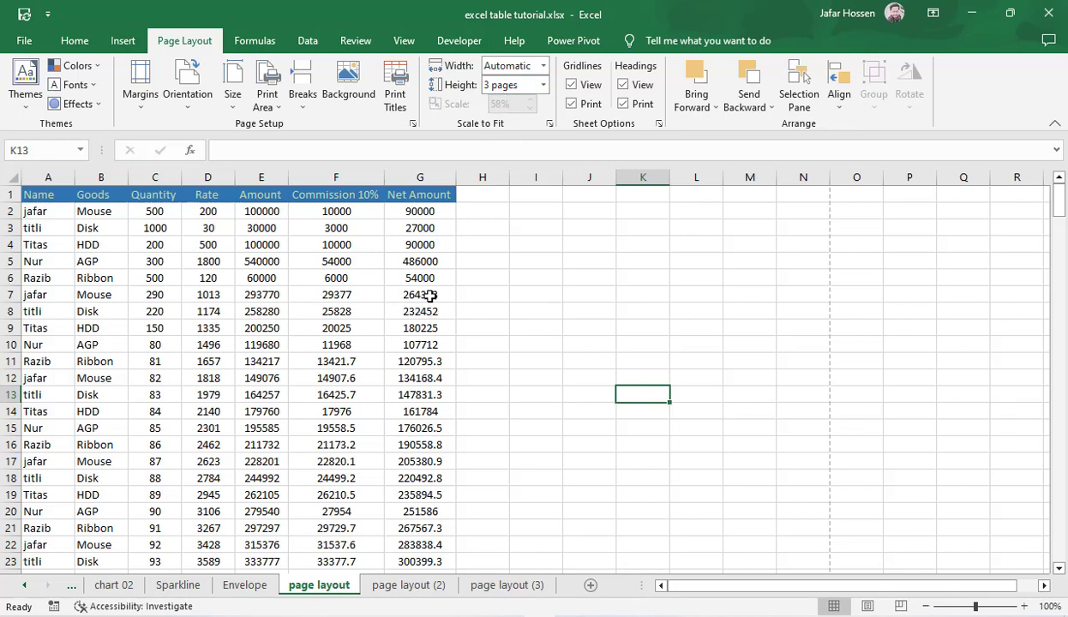
Page through the sheet's print preview with the 3-page height setting, and return to the worksheet
{"action": "left_click", "coordinate": [381, 332]}
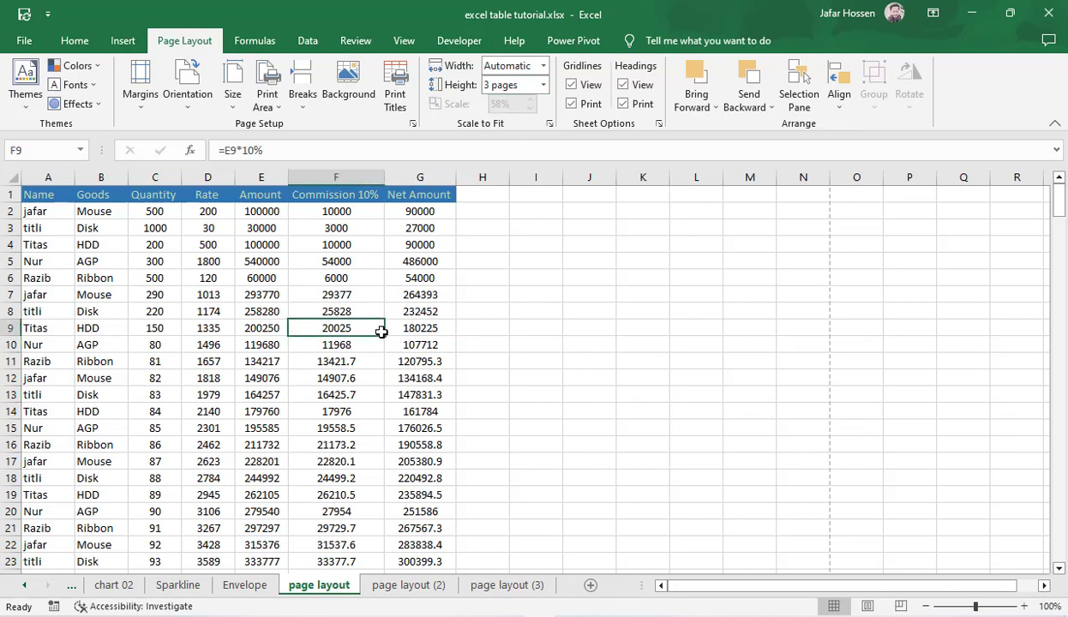
{"action": "key", "text": "ctrl+p"}
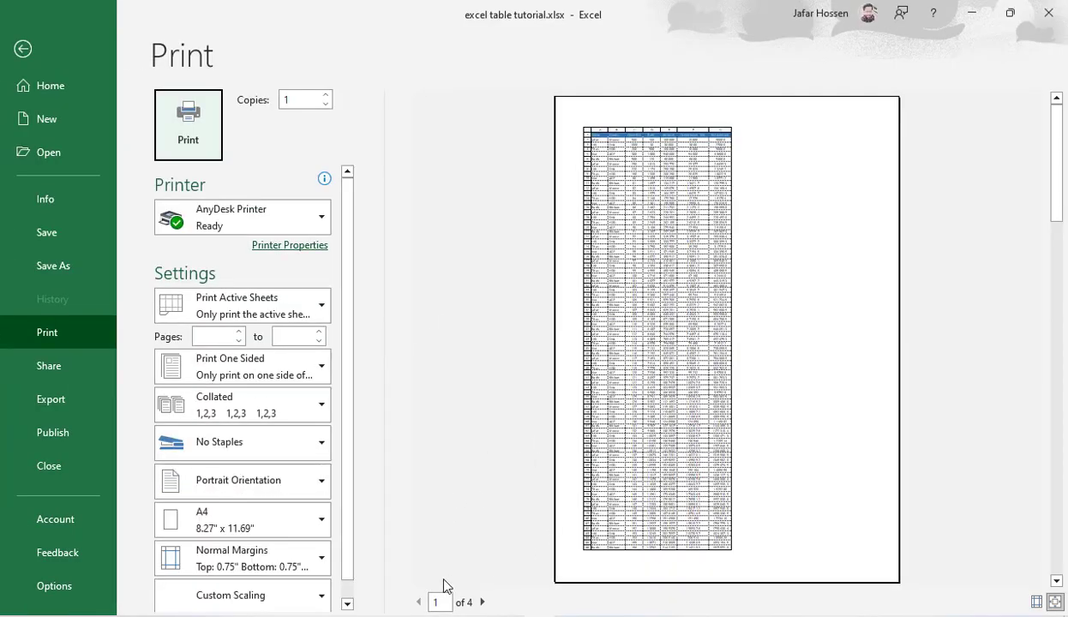
{"action": "left_click", "coordinate": [483, 603]}
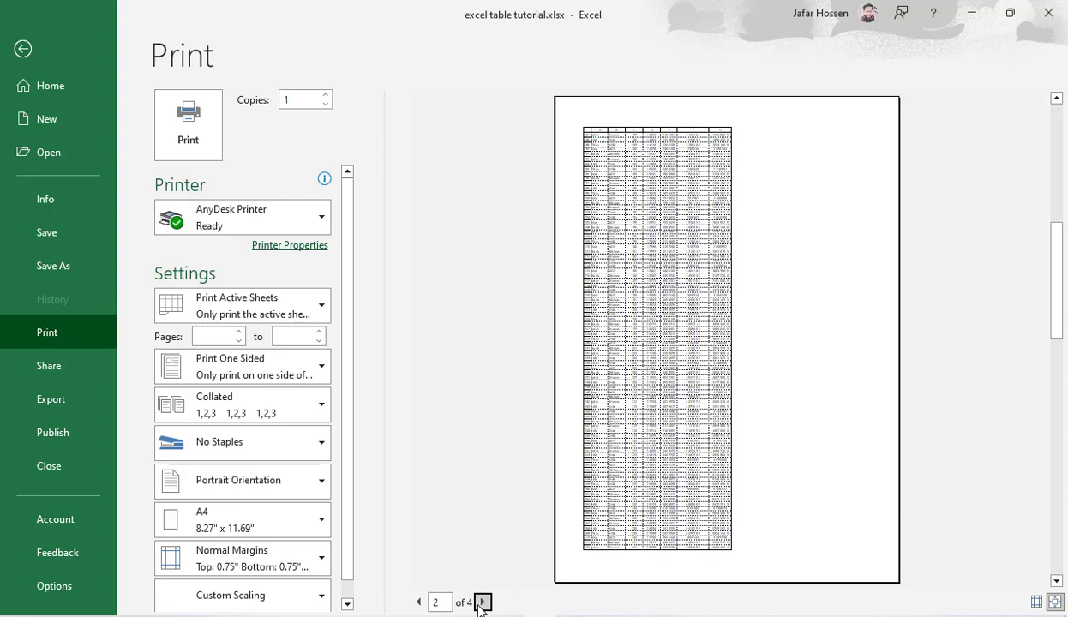
{"action": "left_click", "coordinate": [482, 603]}
{"action": "left_click", "coordinate": [483, 603]}
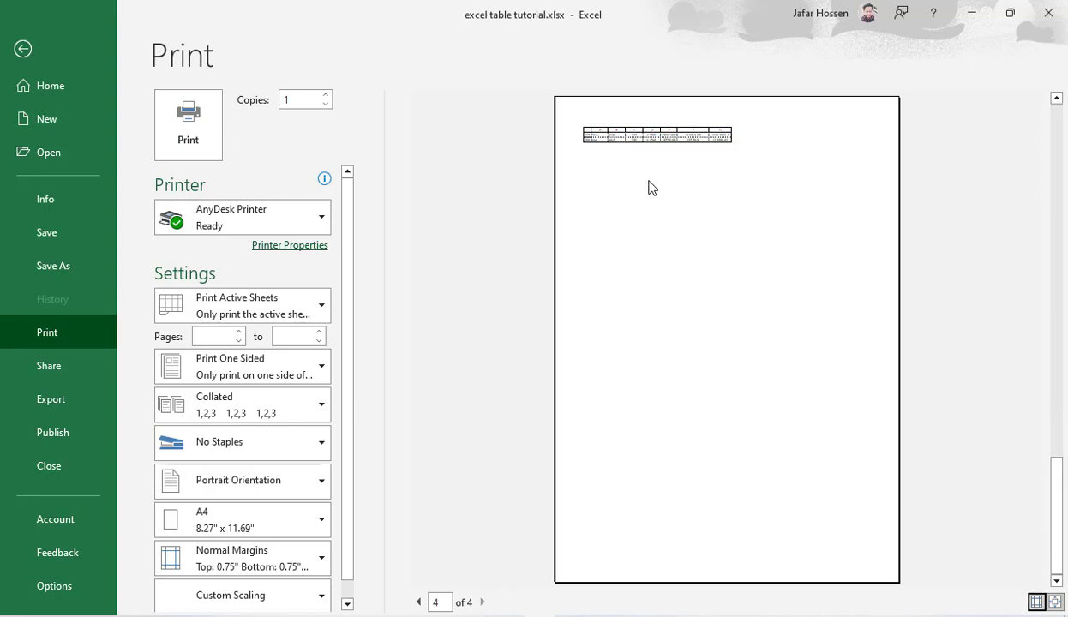
{"action": "left_click", "coordinate": [420, 603]}
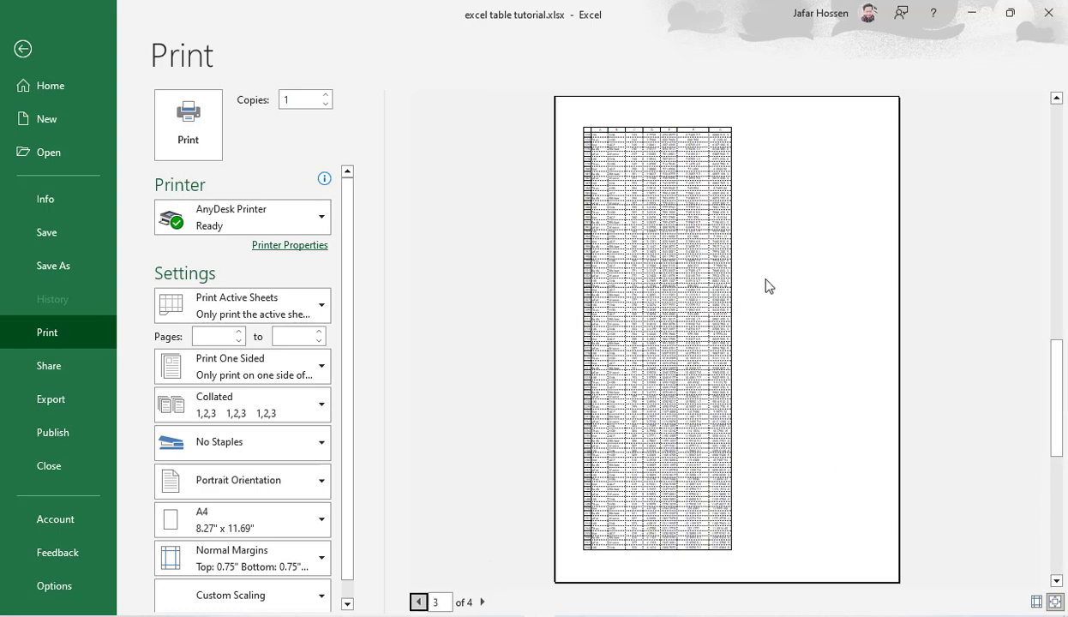
{"action": "left_click", "coordinate": [23, 49]}
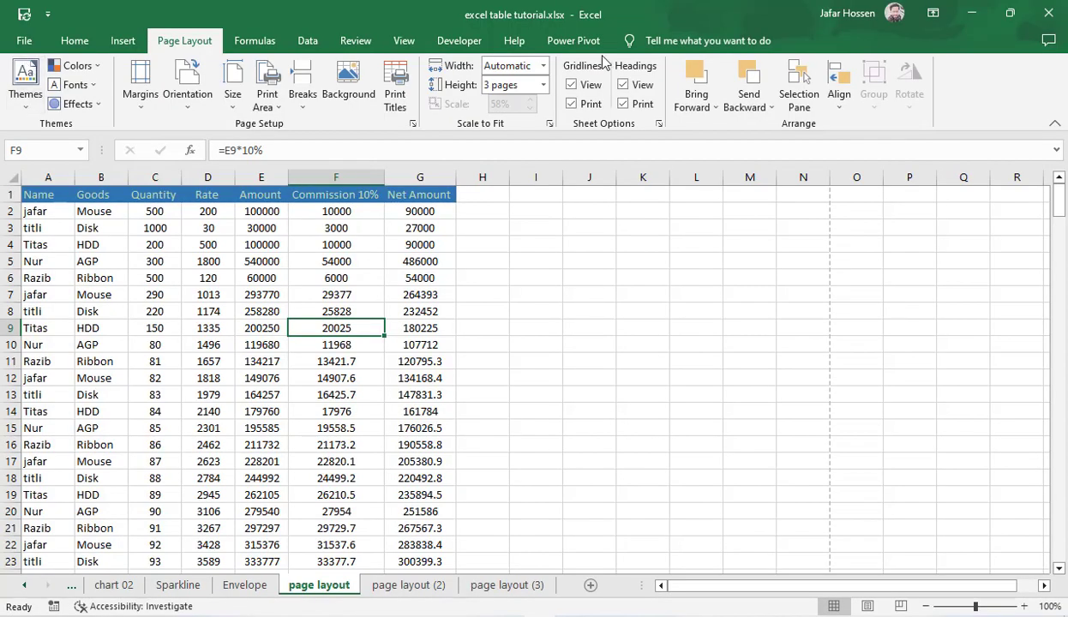
Set the Scale to Fit height to 2 pages and check the pages in the print preview
{"action": "left_click", "coordinate": [543, 85]}
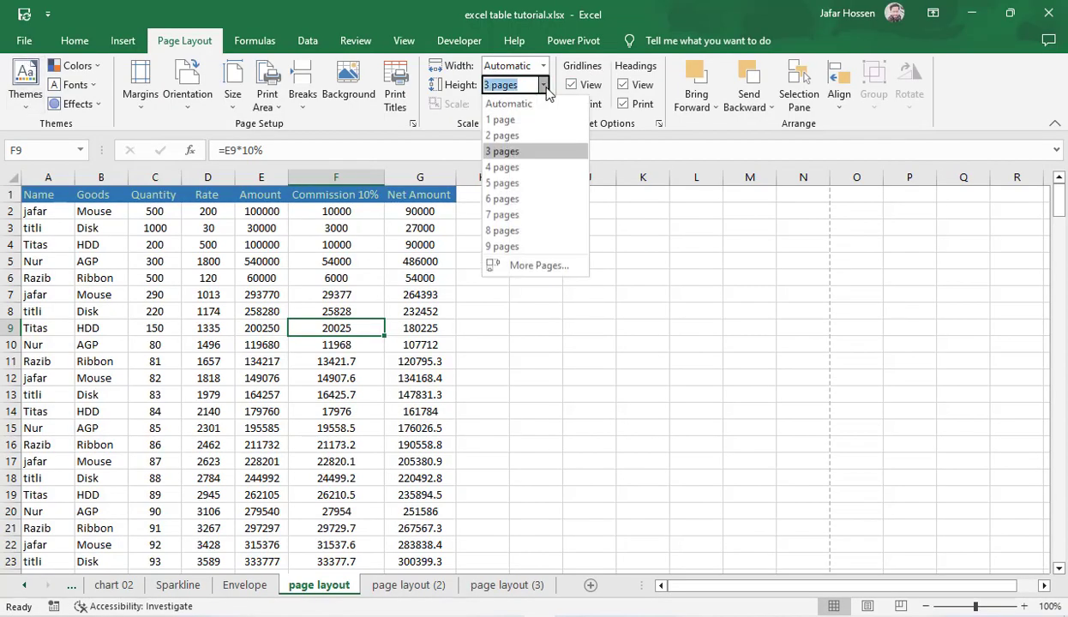
{"action": "left_click", "coordinate": [506, 136]}
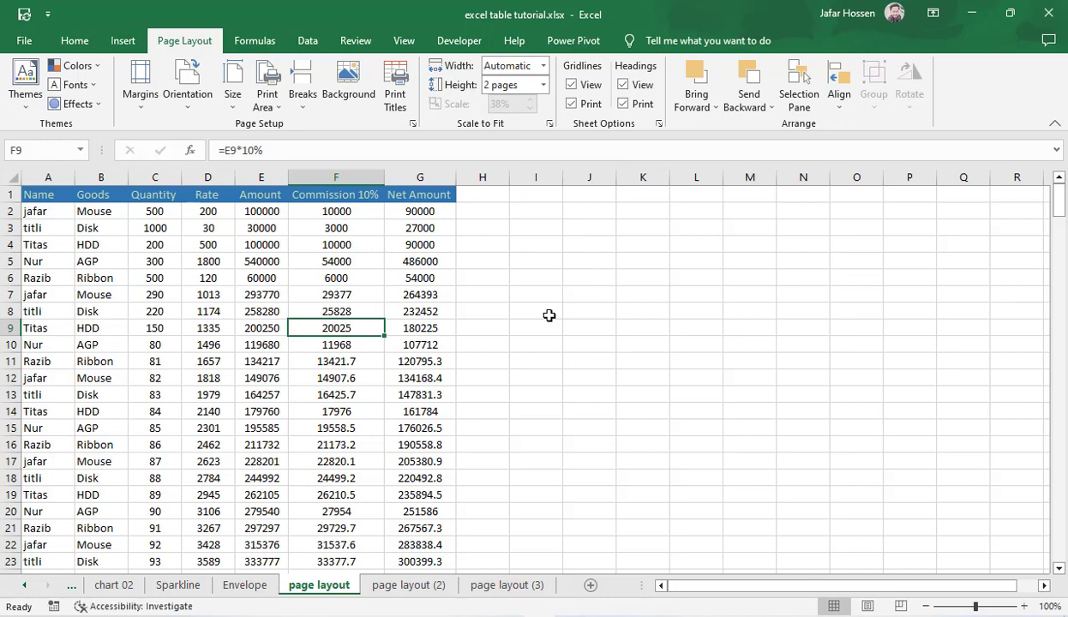
{"action": "key", "text": "ctrl+p"}
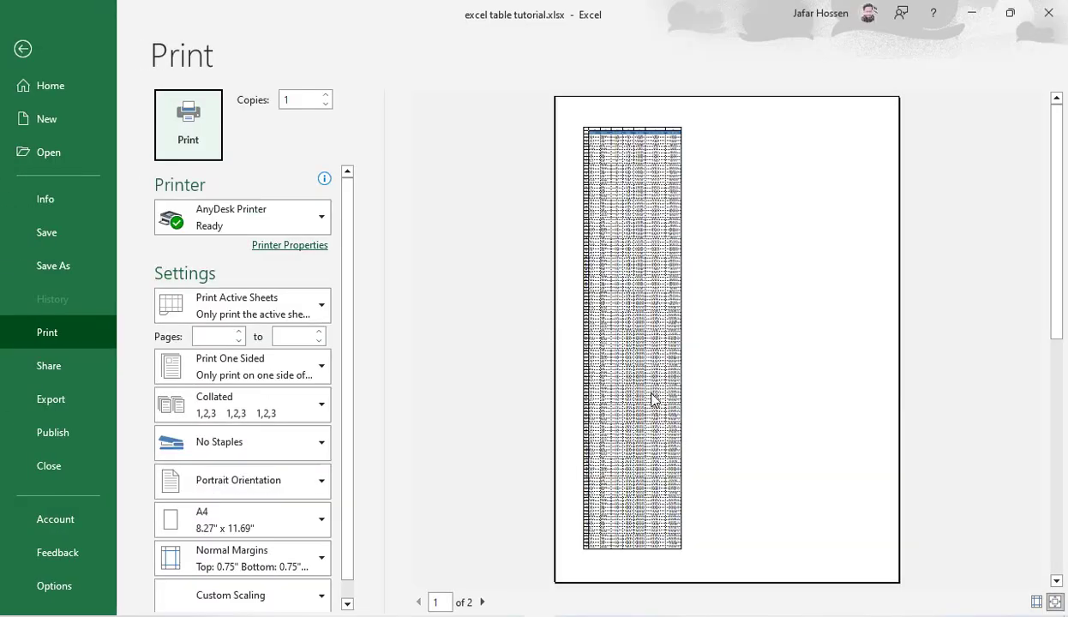
{"action": "left_click", "coordinate": [484, 603]}
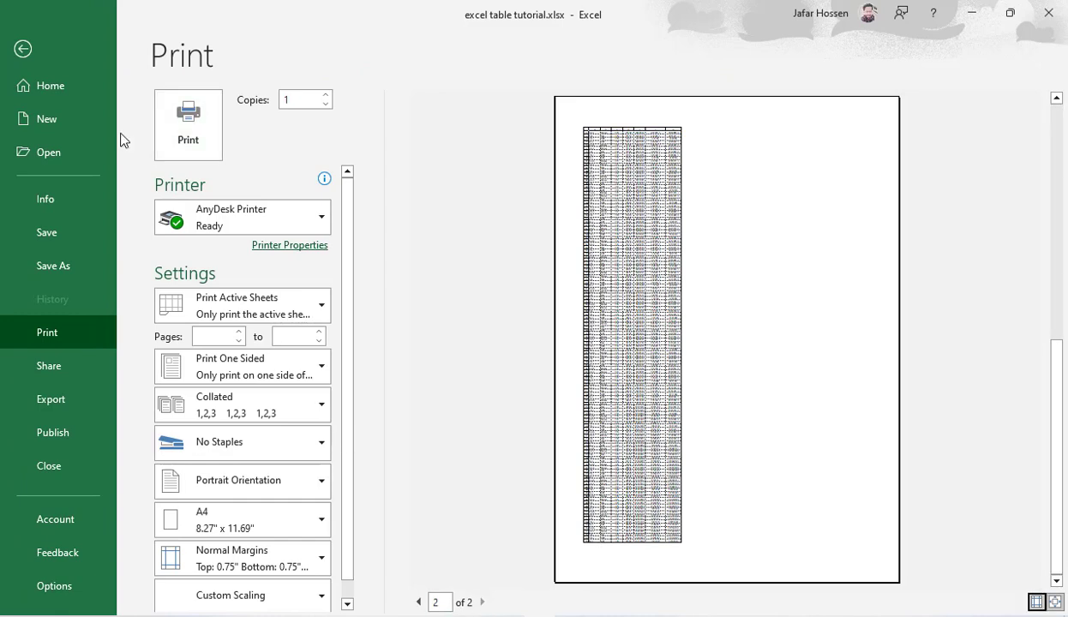
{"action": "left_click", "coordinate": [21, 61]}
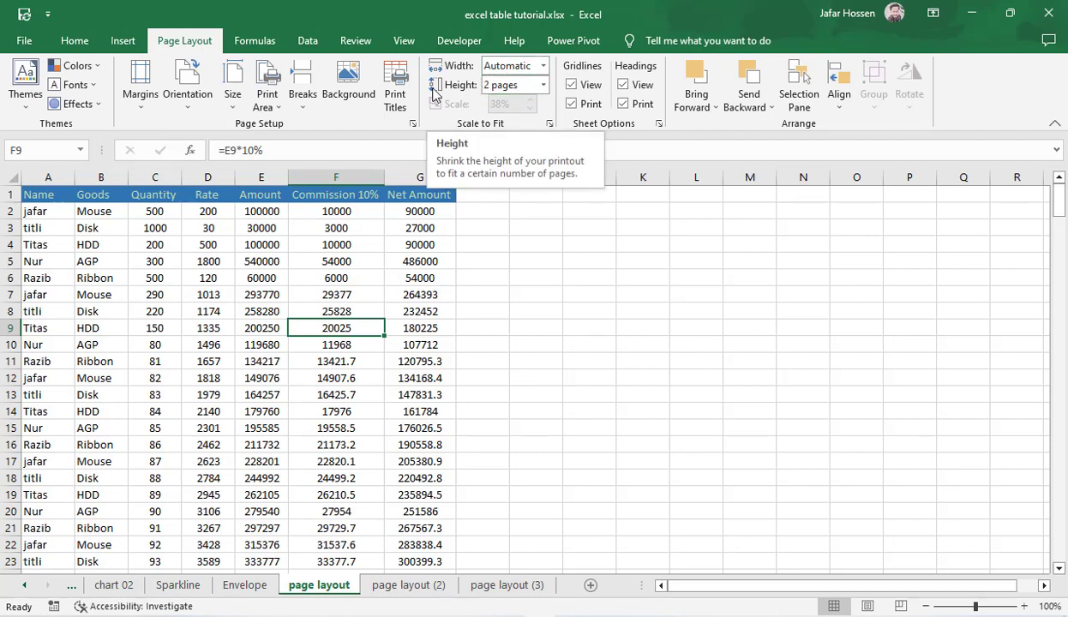
{"action": "left_click", "coordinate": [520, 281]}
{"action": "left_click_drag", "start_coordinate": [535, 225], "coordinate": [992, 306]}
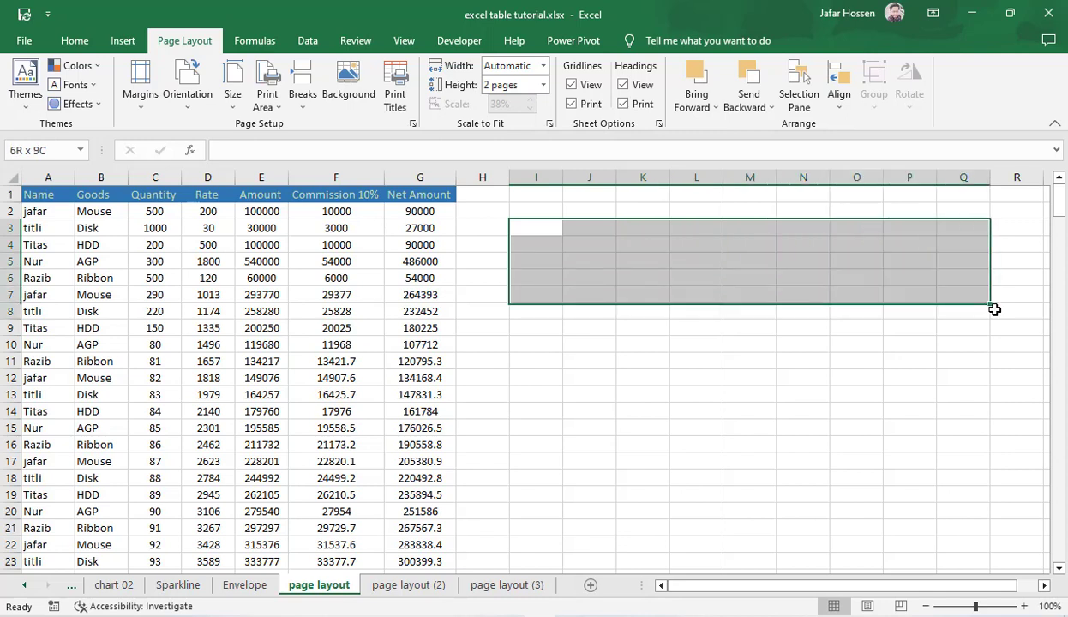
{"action": "left_click", "coordinate": [855, 393]}
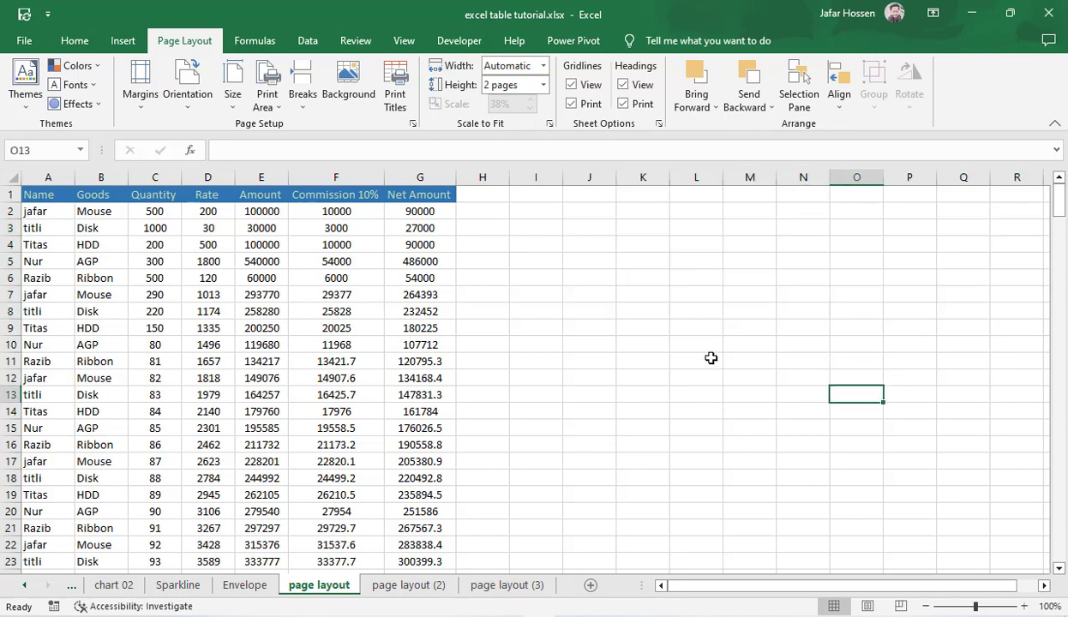
{"action": "left_click", "coordinate": [545, 67]}
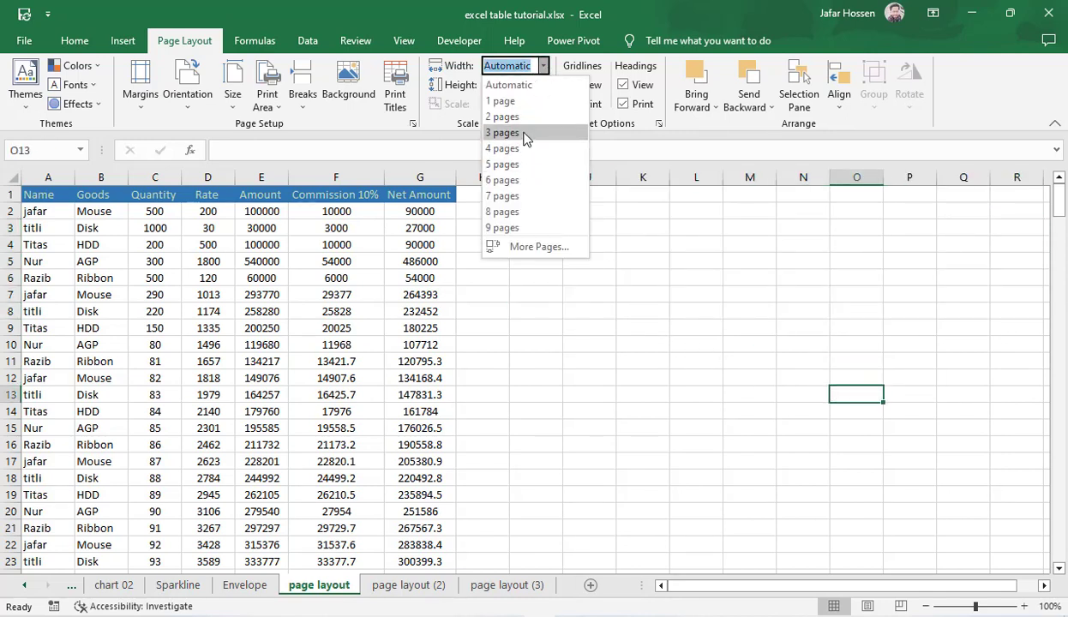
{"action": "left_click", "coordinate": [544, 343]}
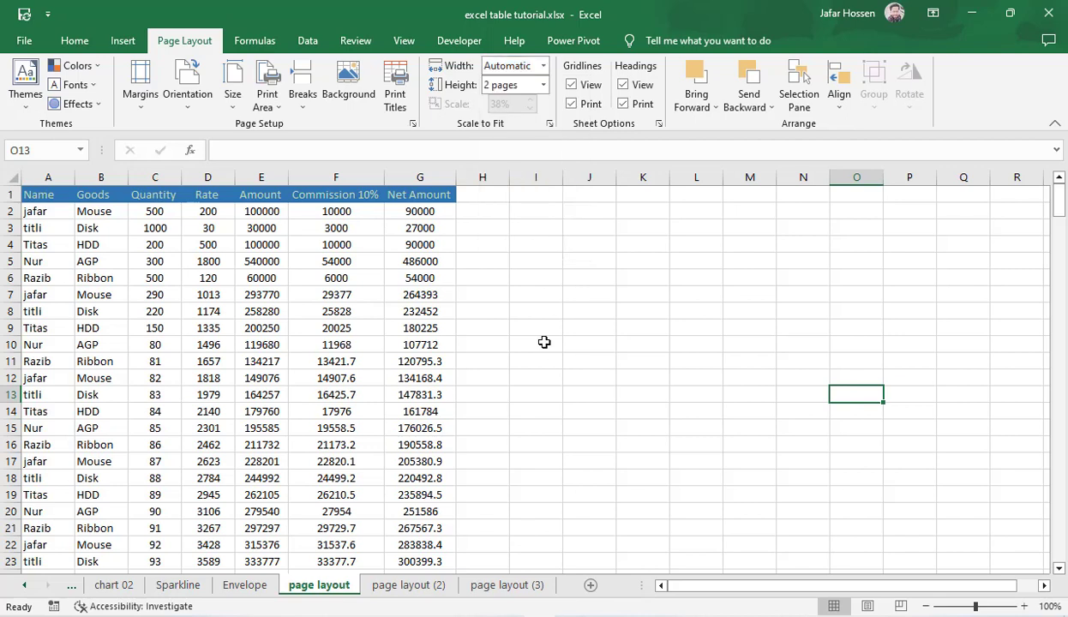
Reset the Scale to Fit height to Automatic and the scale to 100%, and check the sheet in the print preview
{"action": "left_click", "coordinate": [543, 86]}
{"action": "left_click", "coordinate": [520, 106]}
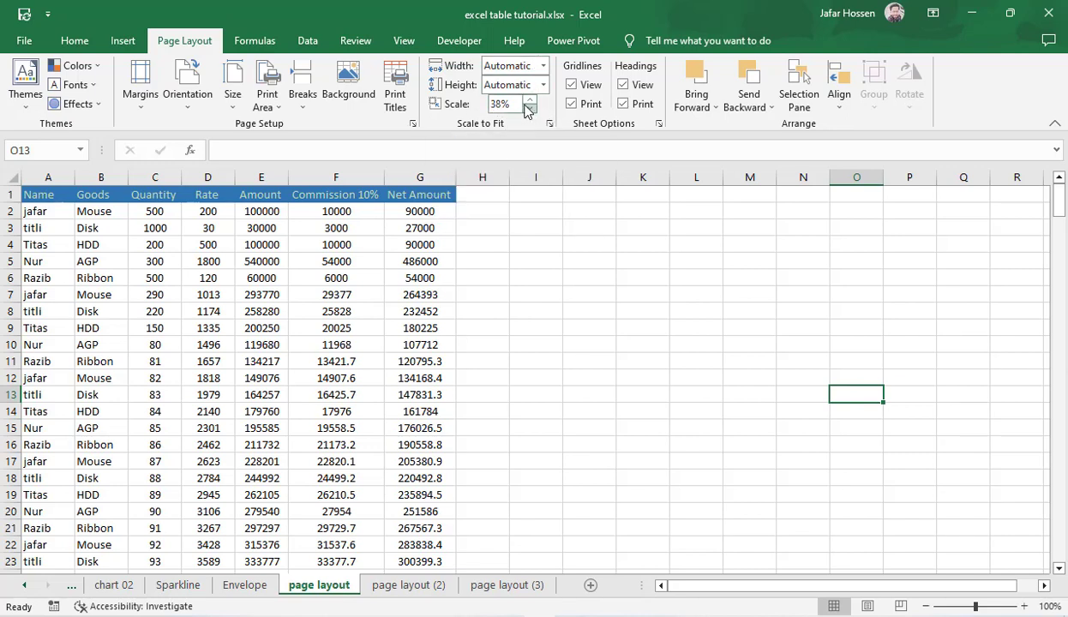
{"action": "left_click", "coordinate": [493, 103]}
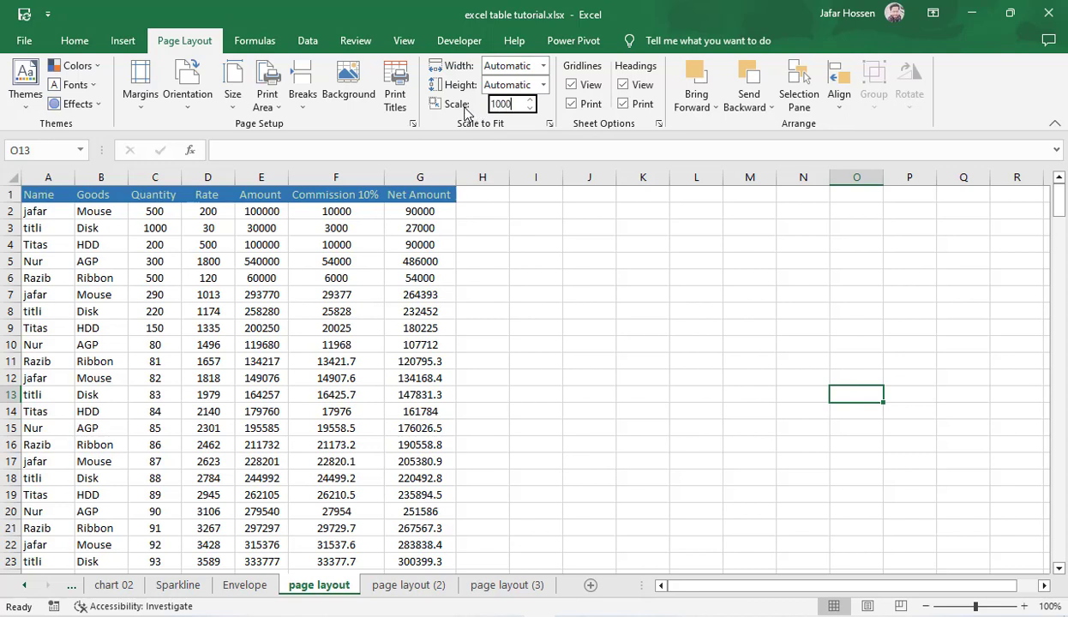
{"action": "type", "text": "100"}
{"action": "key", "text": "Return"}
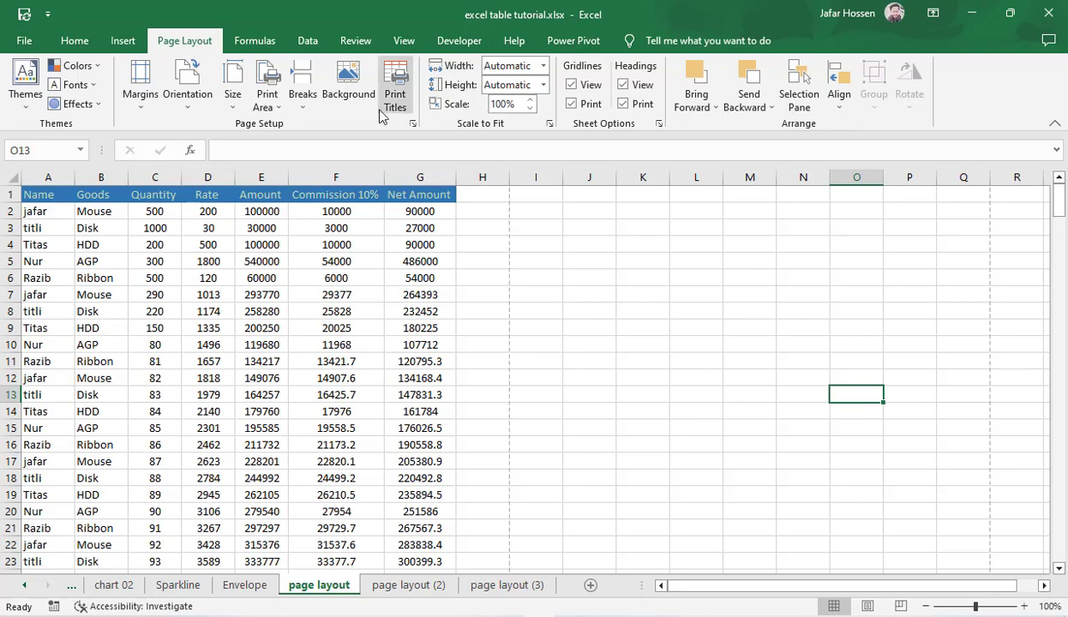
{"action": "key", "text": "ctrl+p"}
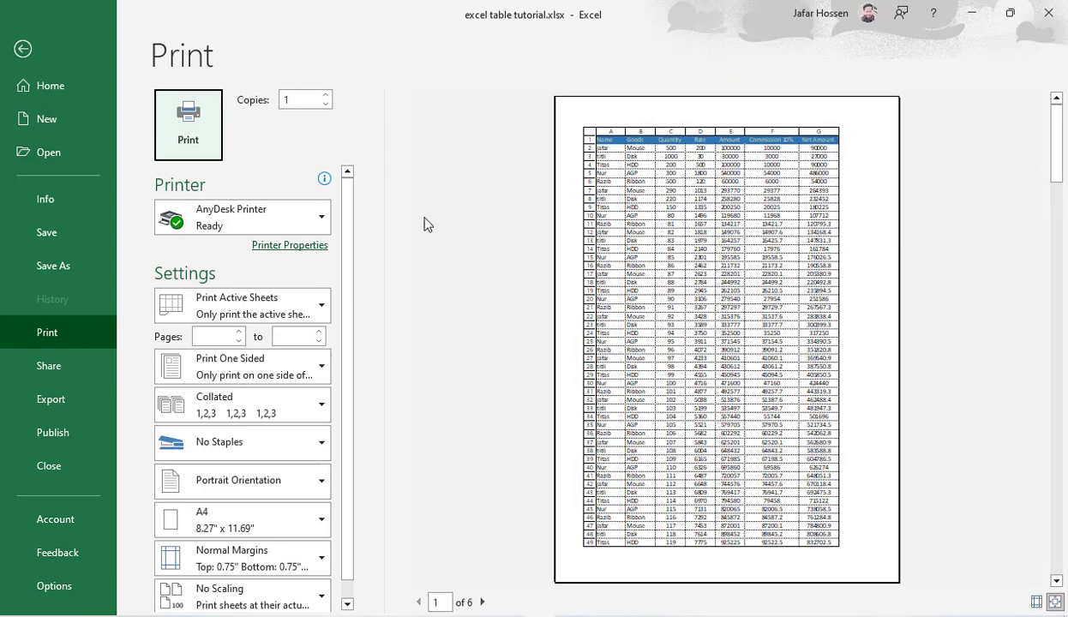
{"action": "left_click", "coordinate": [23, 49]}
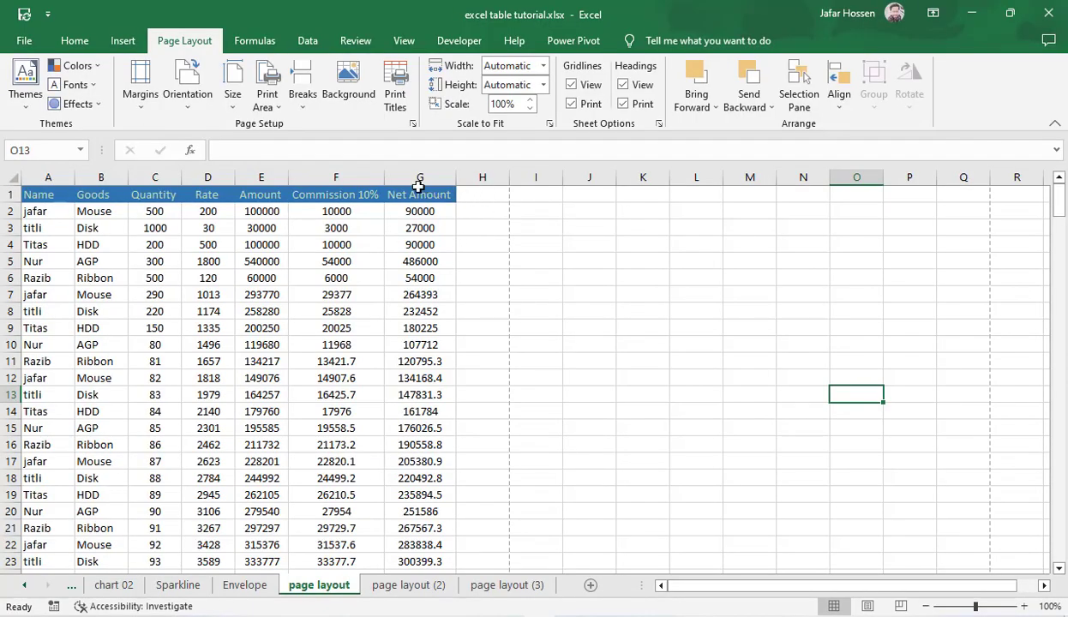
Copy the Commission 10% and Net Amount columns and paste them into columns H and I
{"action": "left_click_drag", "start_coordinate": [337, 180], "coordinate": [420, 196]}
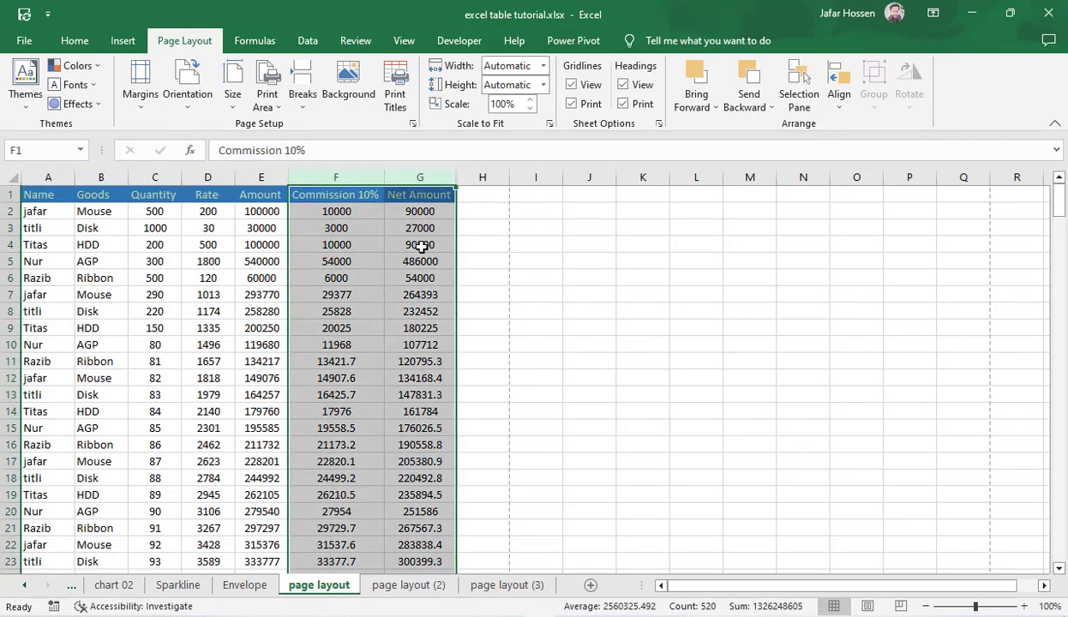
{"action": "key", "text": "ctrl+c"}
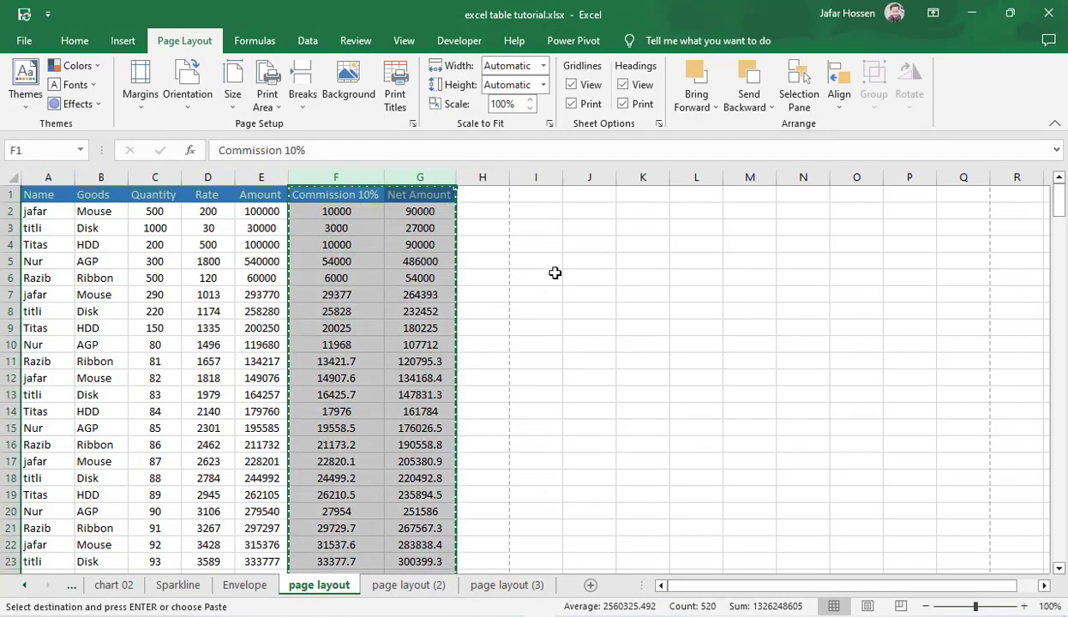
{"action": "left_click", "coordinate": [487, 197]}
{"action": "key", "text": "ctrl+v"}
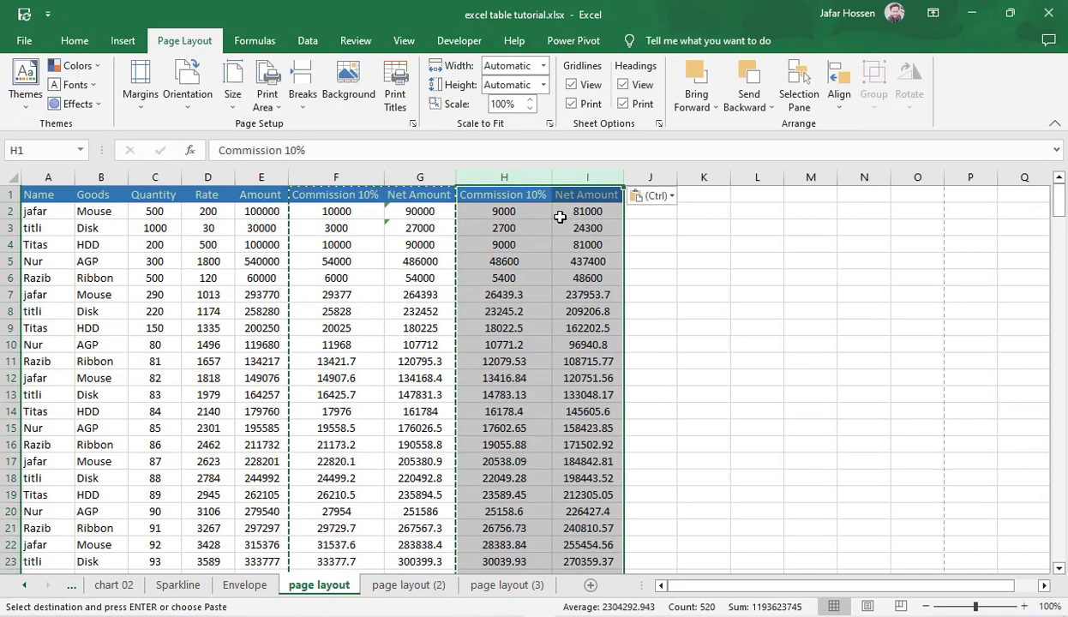
{"action": "left_click", "coordinate": [703, 273]}
{"action": "key", "text": "Escape"}
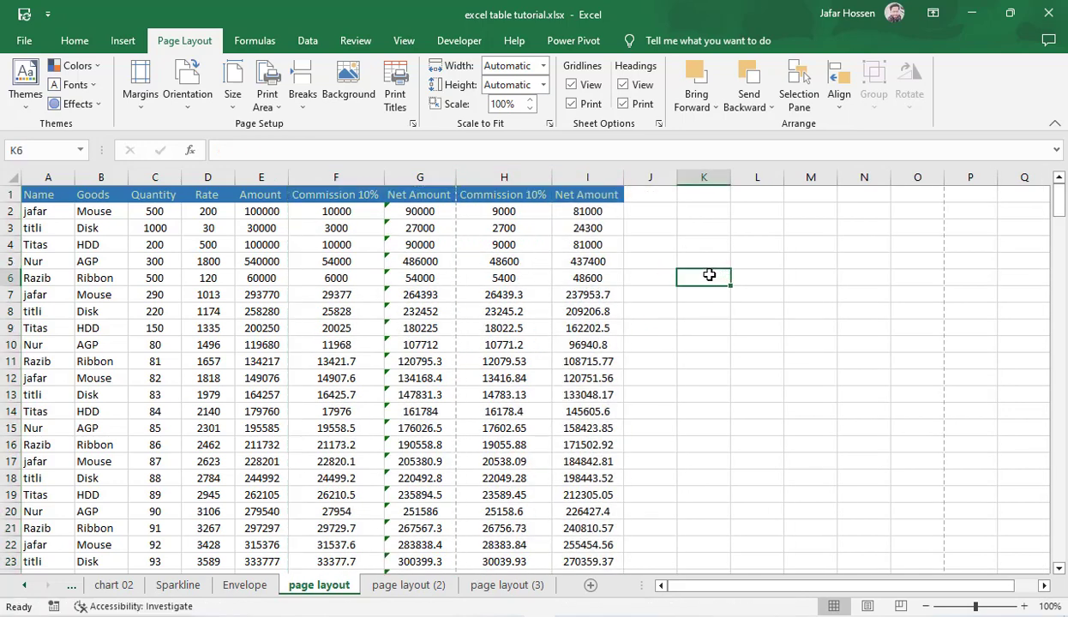
Undo the pasting of the copied columns into H and I, and redo it
{"action": "key", "text": "ctrl+z"}
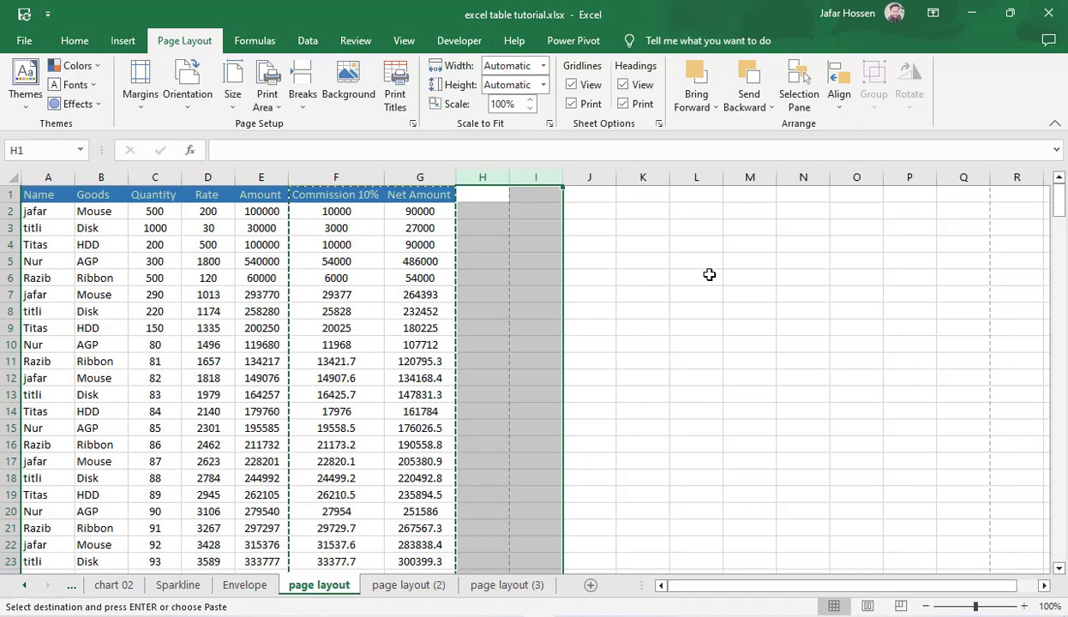
{"action": "key", "text": "ctrl+z"}
{"action": "key", "text": "ctrl+y"}
{"action": "key", "text": "ctrl+y"}
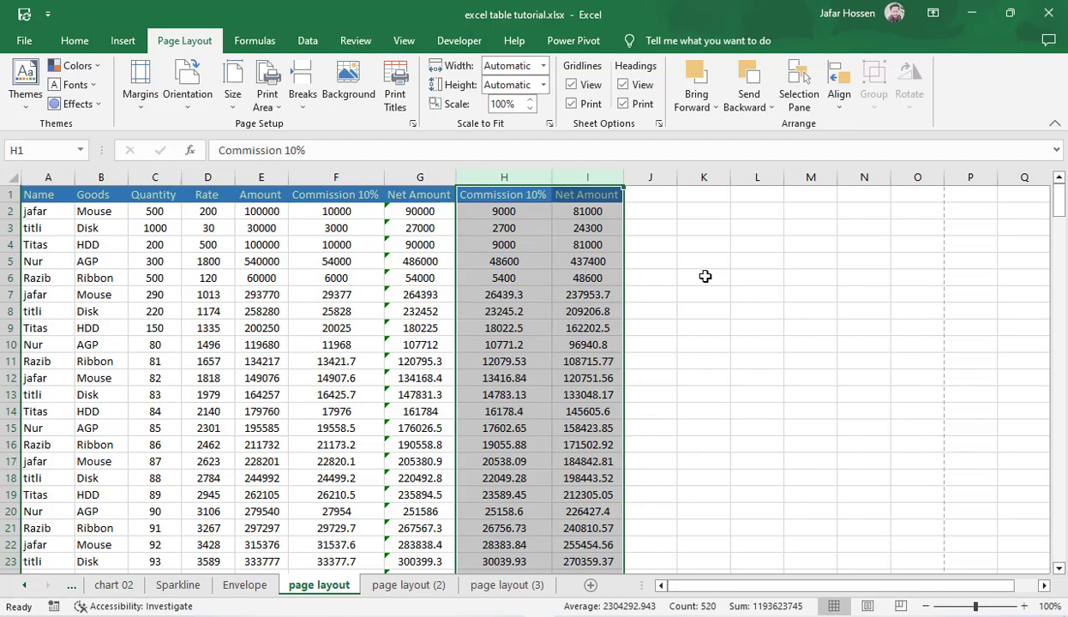
Check in the print preview how the sheet prints with the added Commission 10% and Net Amount columns
{"action": "key", "text": "ctrl+p"}
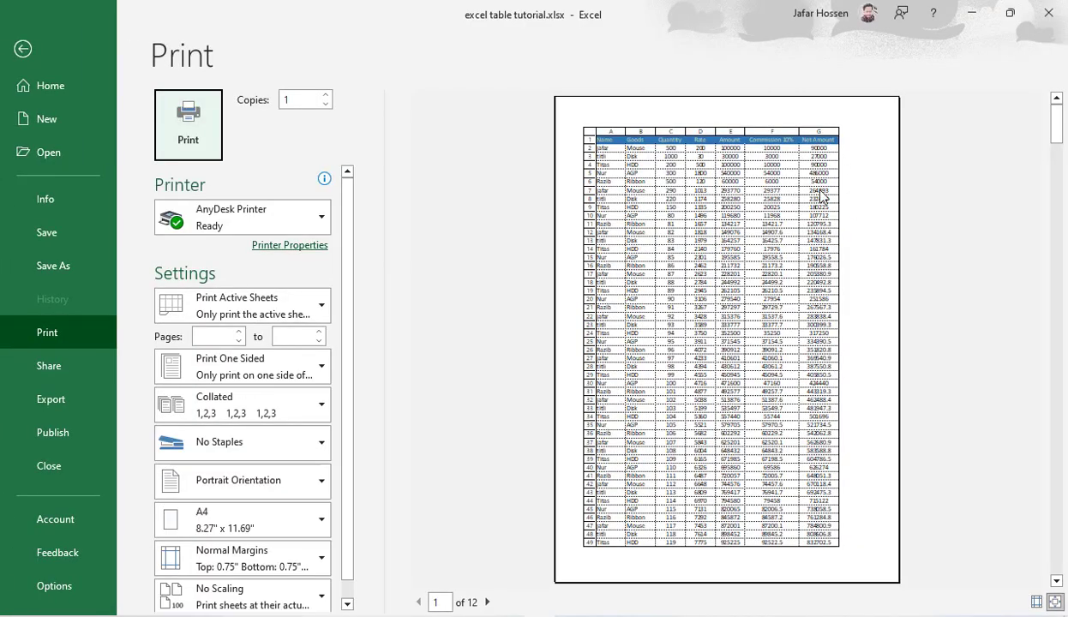
{"action": "left_click", "coordinate": [29, 53]}
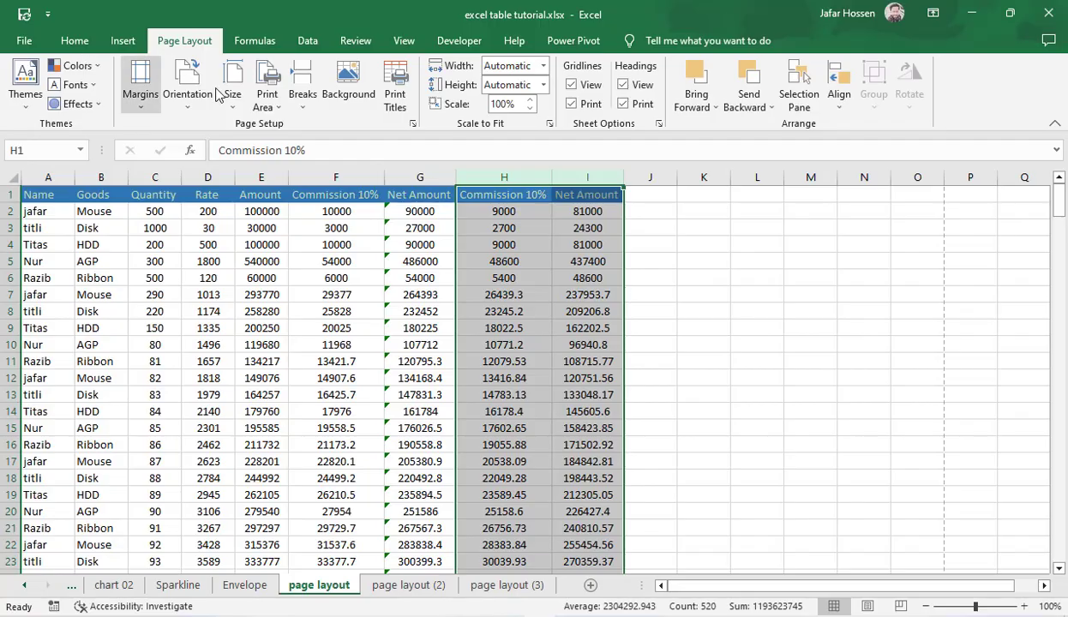
{"action": "left_click", "coordinate": [568, 176]}
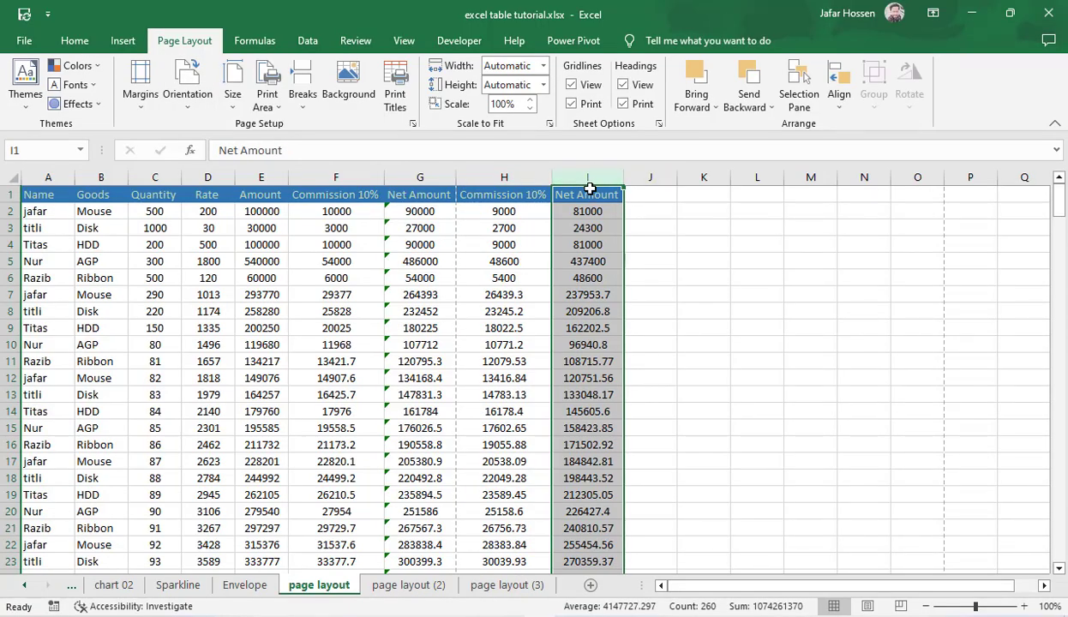
{"action": "left_click", "coordinate": [703, 294]}
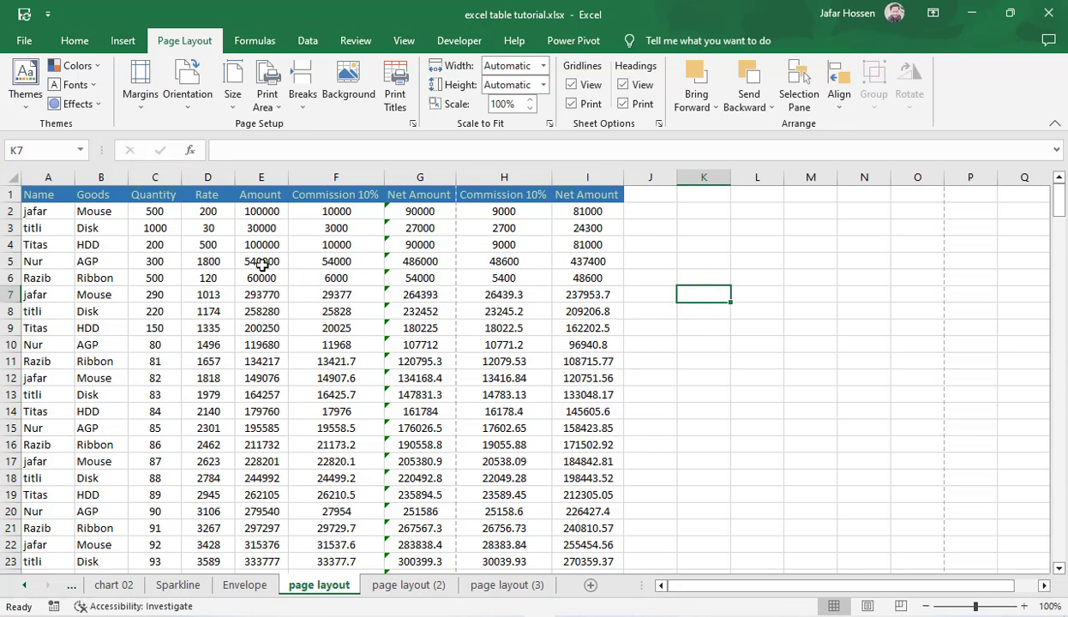
{"action": "left_click_drag", "start_coordinate": [103, 231], "coordinate": [422, 370]}
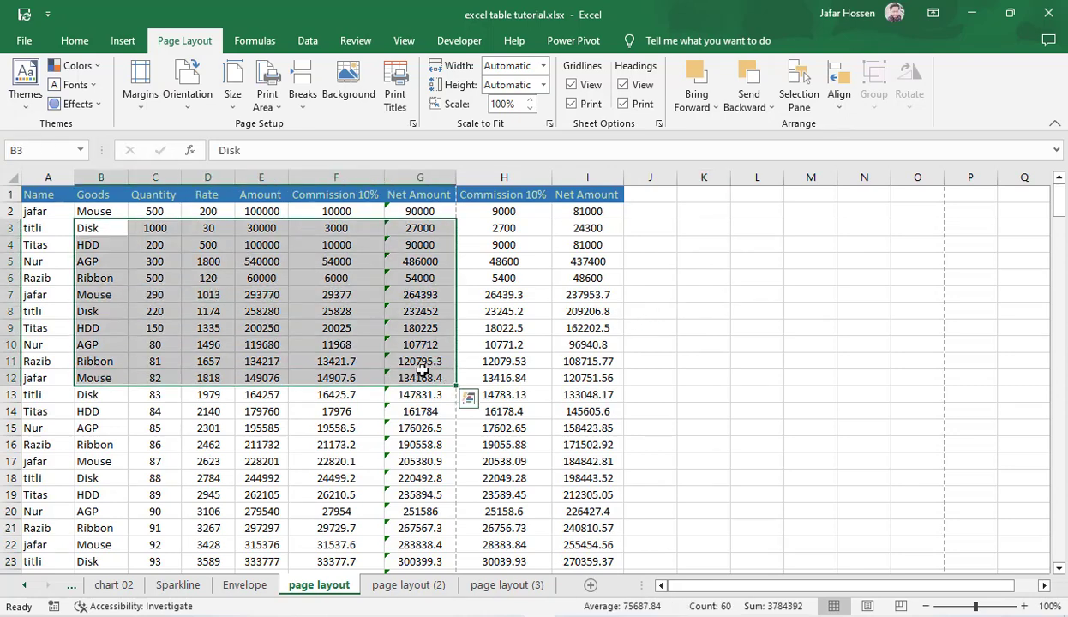
{"action": "left_click", "coordinate": [521, 224]}
{"action": "left_click_drag", "start_coordinate": [504, 177], "coordinate": [680, 263]}
{"action": "left_click", "coordinate": [757, 328]}
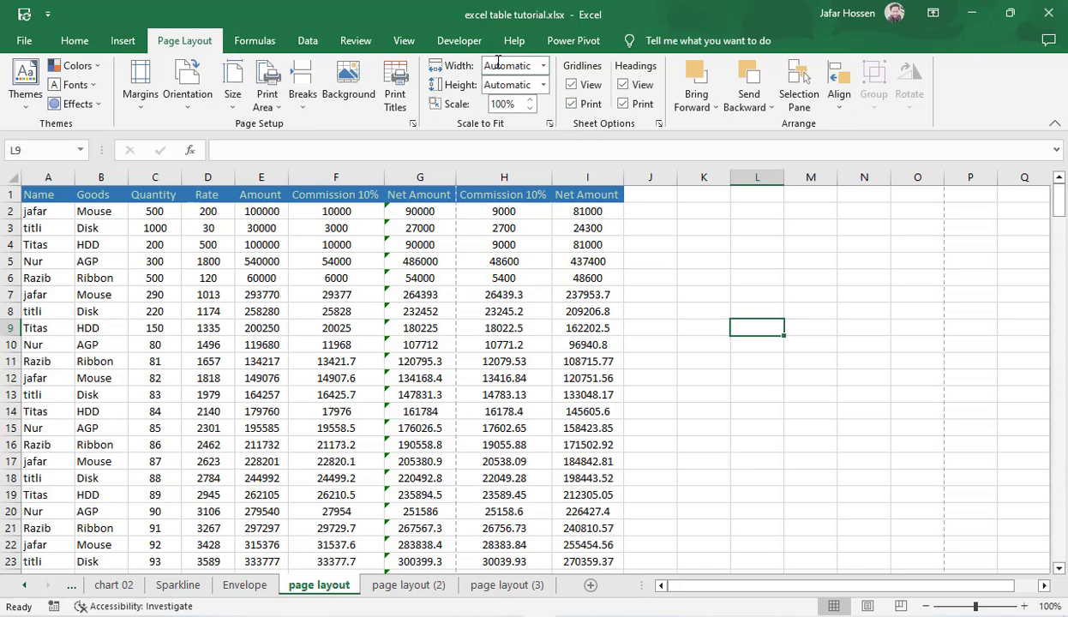
Reduce the Scale to Fit scale to 80% and check the sheet in the print preview
{"action": "left_click", "coordinate": [529, 109]}
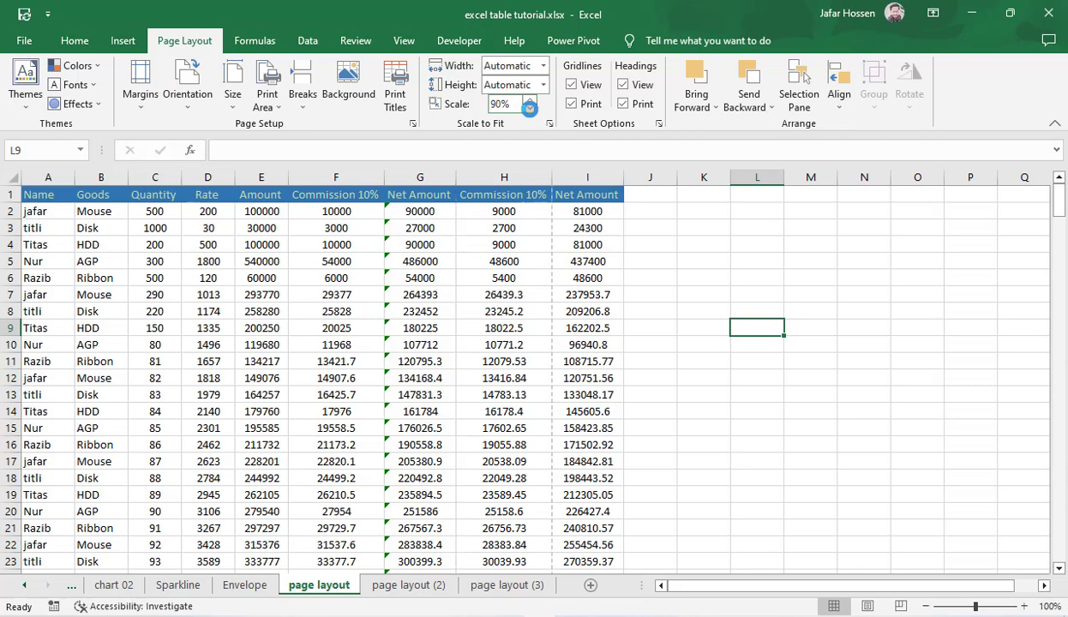
{"action": "left_click", "coordinate": [530, 109]}
{"action": "left_click", "coordinate": [530, 109]}
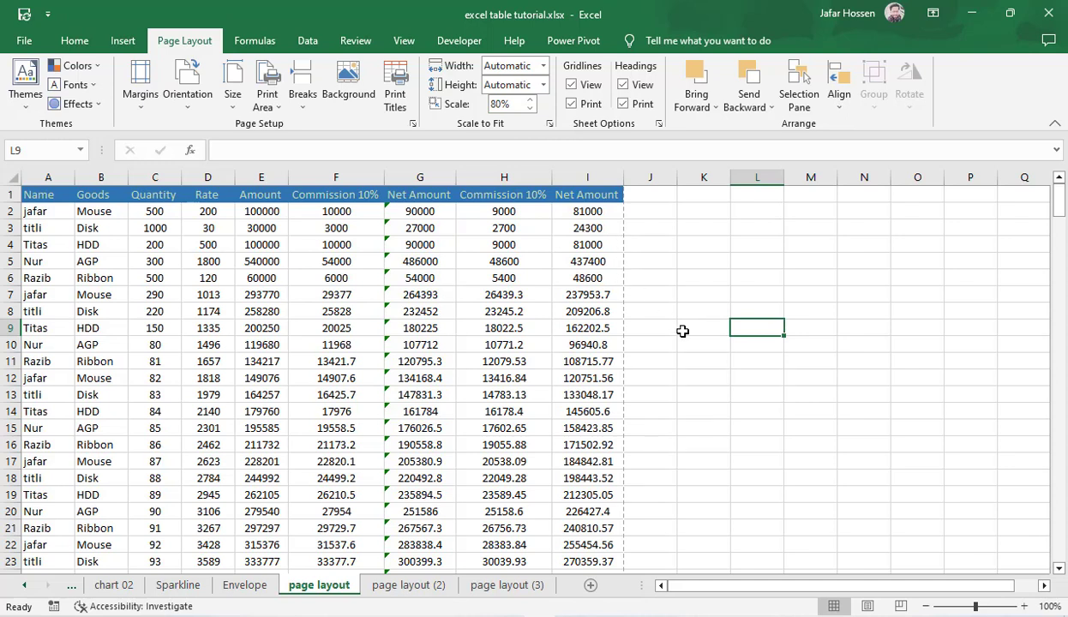
{"action": "key", "text": "ctrl+p"}
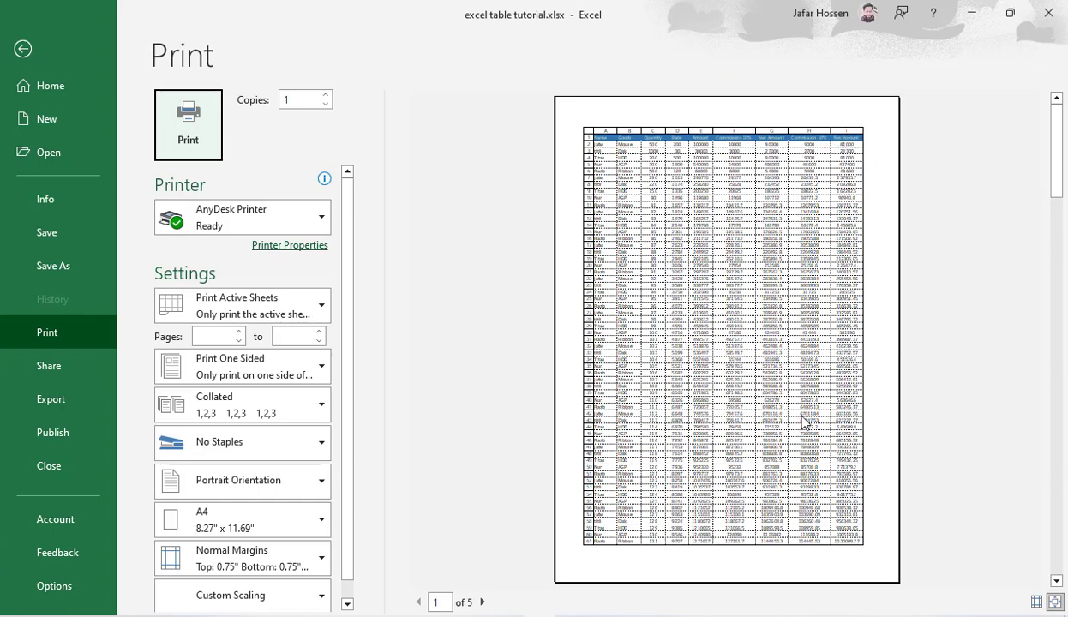
{"action": "key", "text": "Escape"}
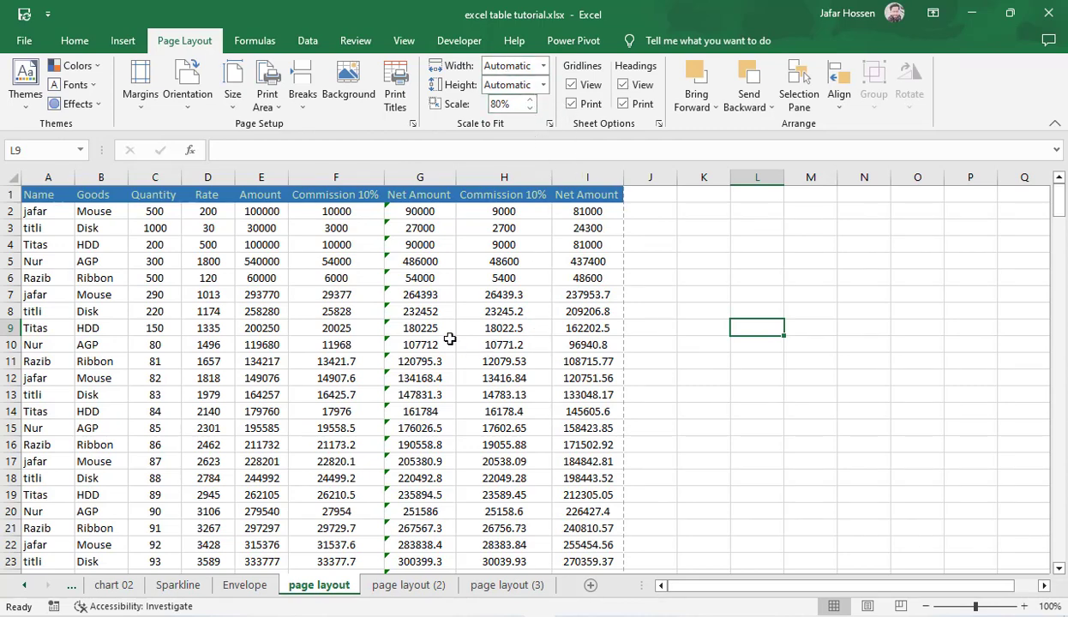
Adjust the column widths by slightly narrowing Rate, slightly widening Quantity and narrowing the first Net Amount column (G)
{"action": "left_click_drag", "start_coordinate": [282, 177], "coordinate": [183, 178]}
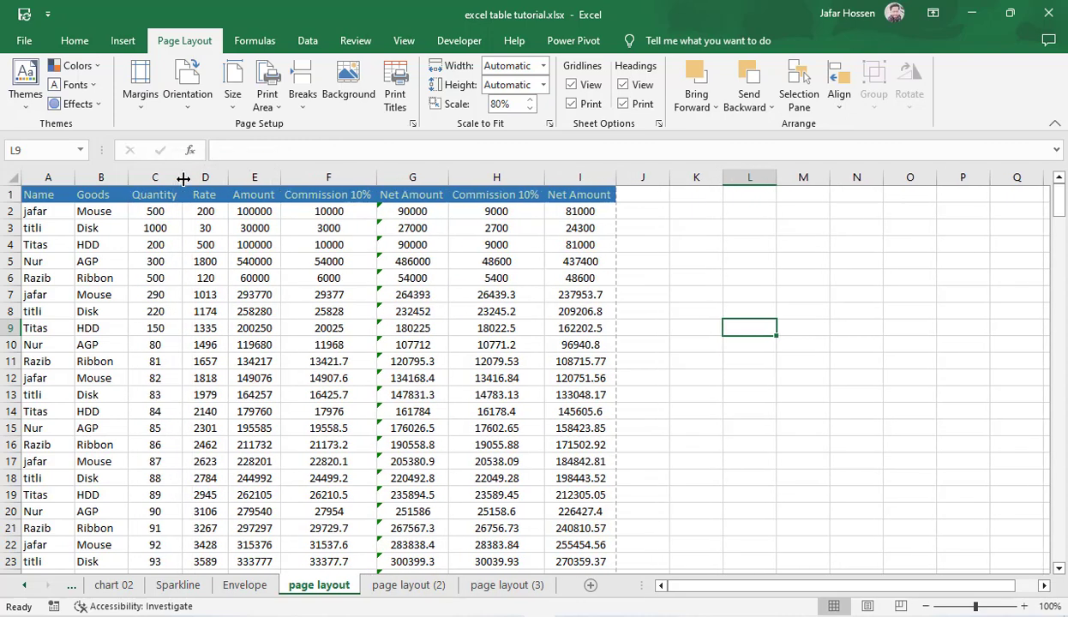
{"action": "left_click_drag", "start_coordinate": [182, 177], "coordinate": [195, 178]}
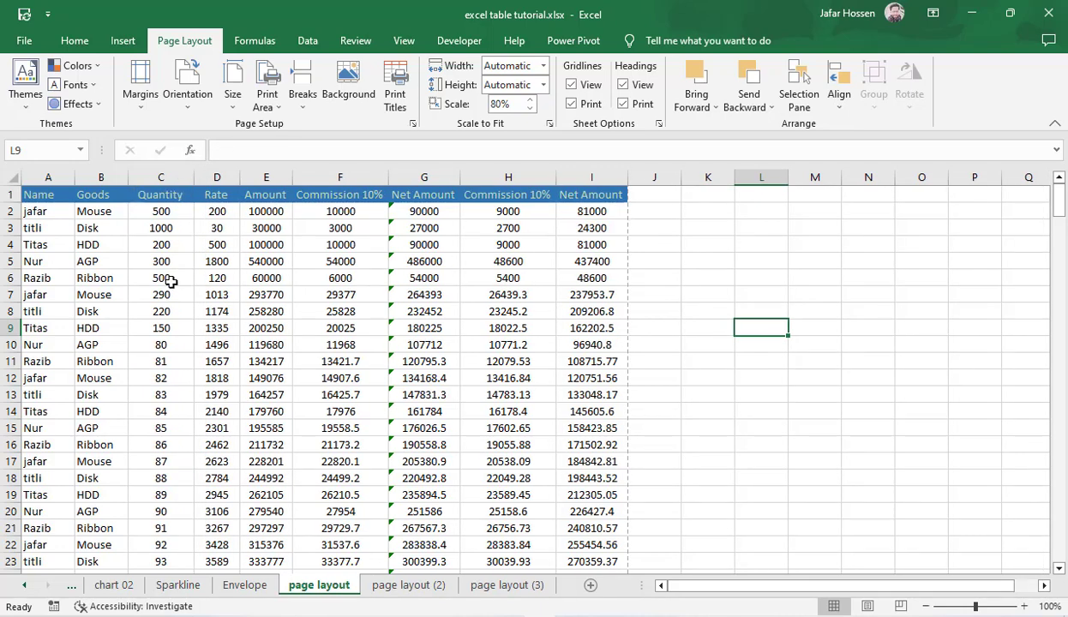
{"action": "left_click_drag", "start_coordinate": [156, 257], "coordinate": [486, 339]}
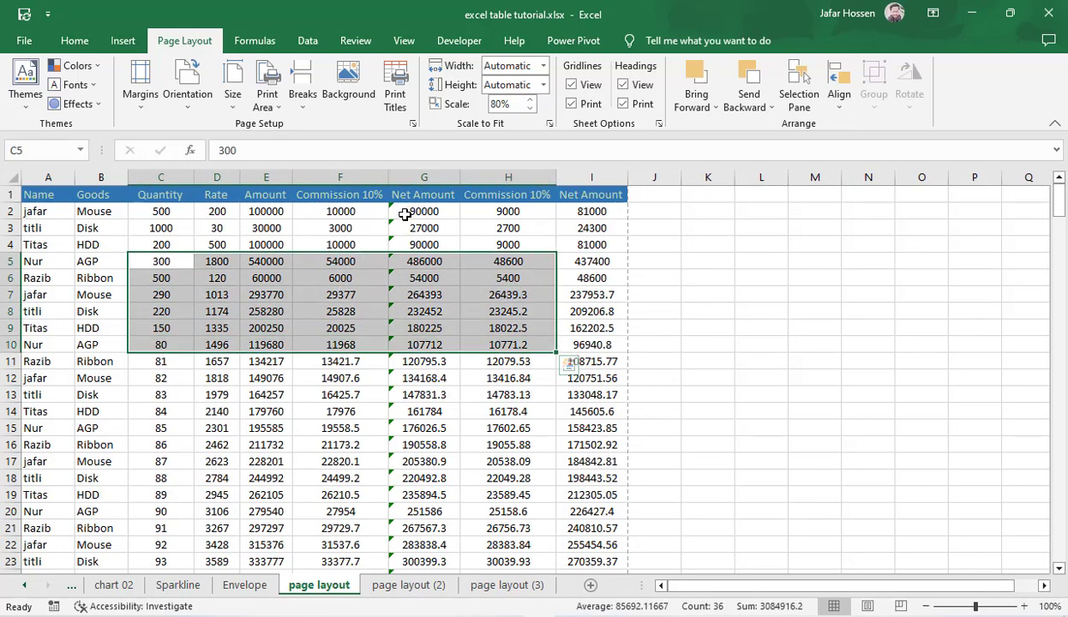
{"action": "left_click", "coordinate": [491, 420]}
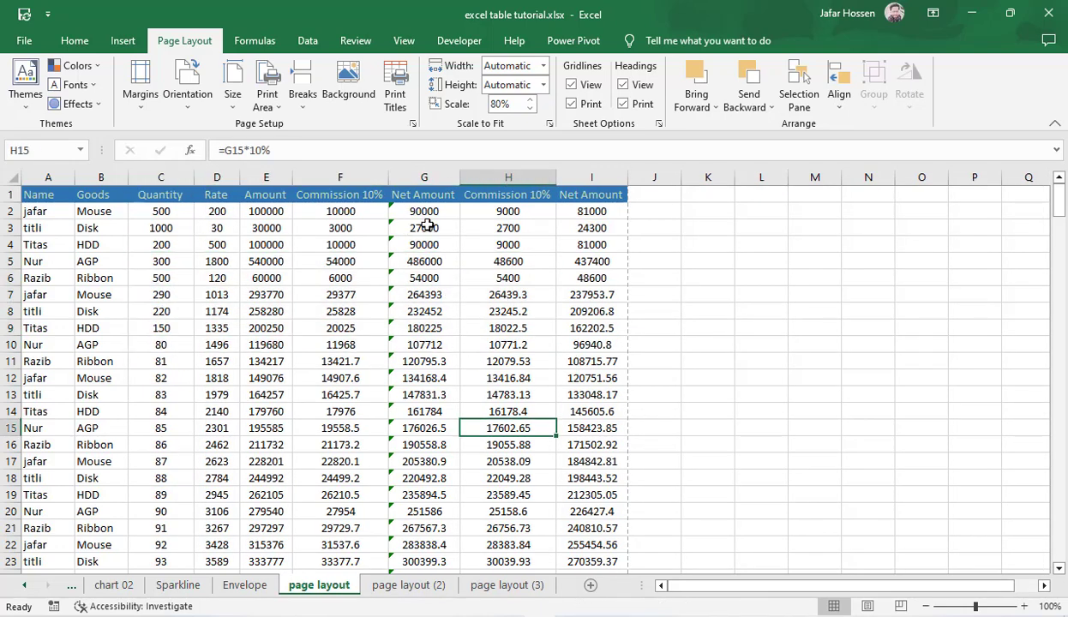
{"action": "left_click_drag", "start_coordinate": [426, 215], "coordinate": [424, 482]}
{"action": "left_click", "coordinate": [500, 392]}
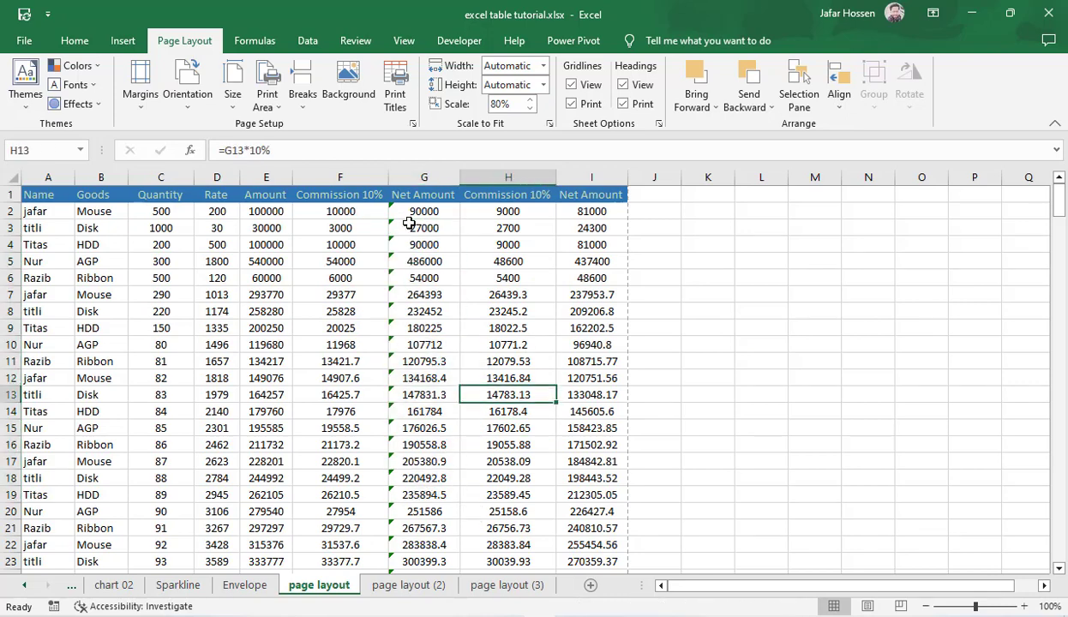
{"action": "left_click_drag", "start_coordinate": [460, 174], "coordinate": [438, 174]}
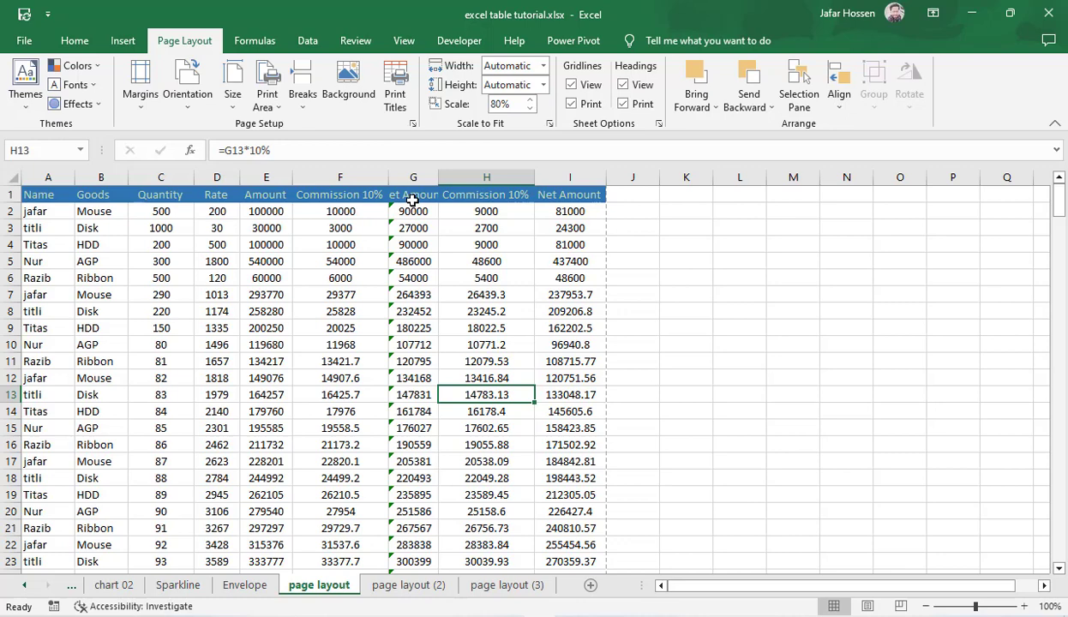
{"action": "left_click", "coordinate": [681, 294]}
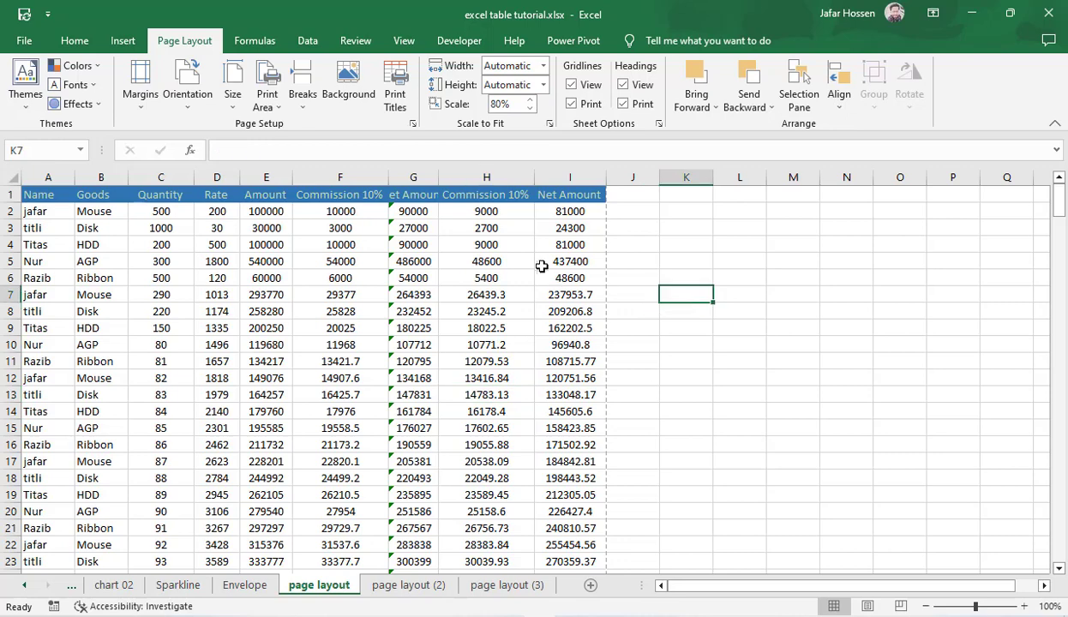
{"action": "left_click", "coordinate": [625, 242]}
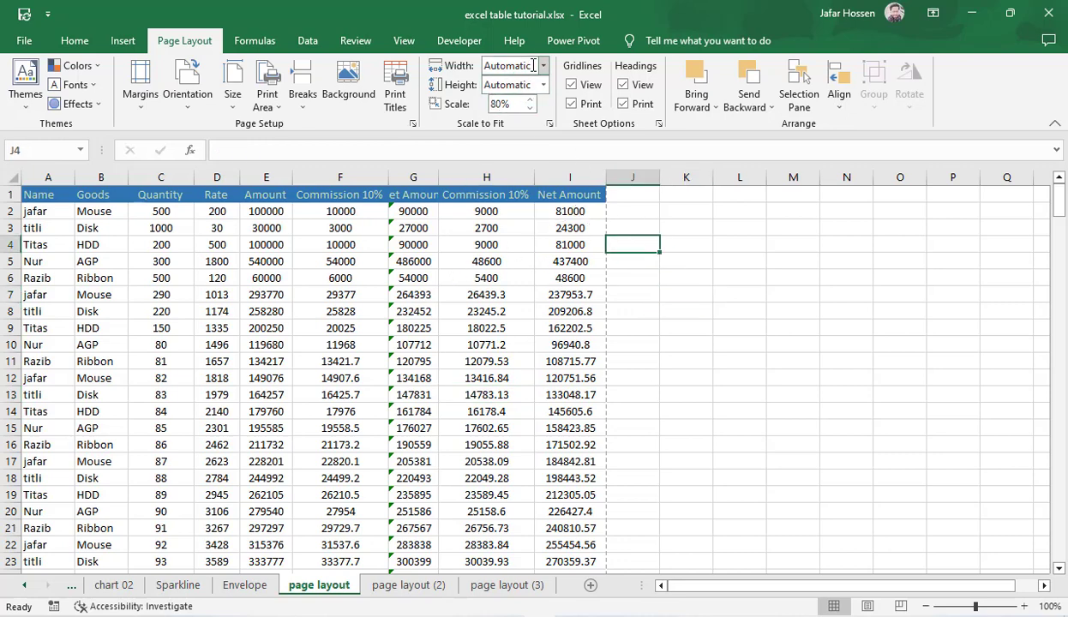
{"action": "left_click", "coordinate": [588, 315]}
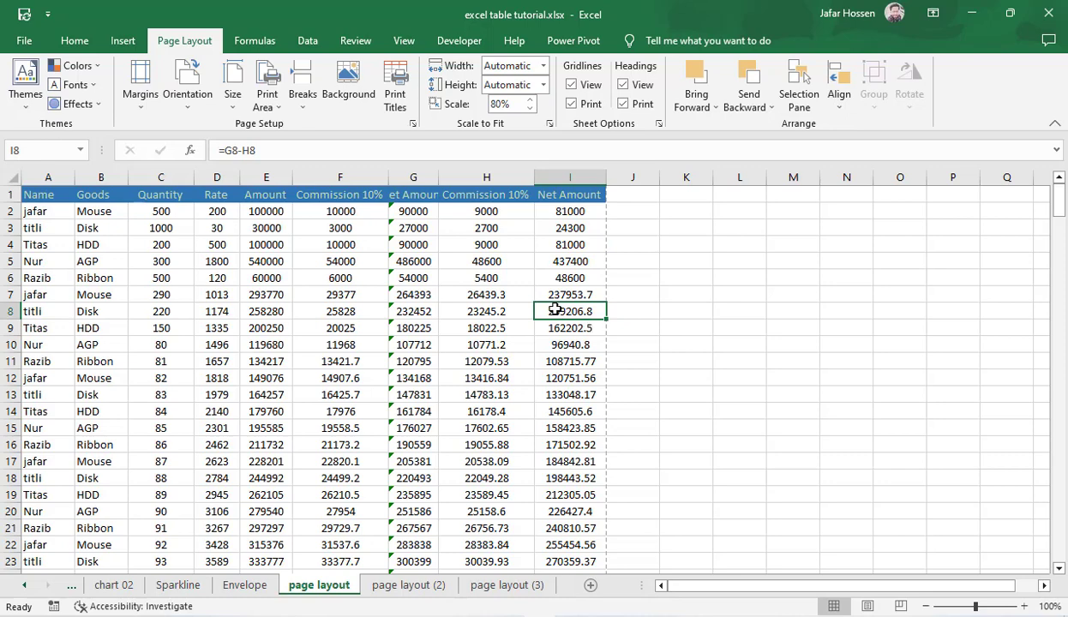
Reduce the Scale to Fit scale to 70% and check the pages in the print preview
{"action": "left_click", "coordinate": [530, 108]}
{"action": "key", "text": "ctrl+p"}
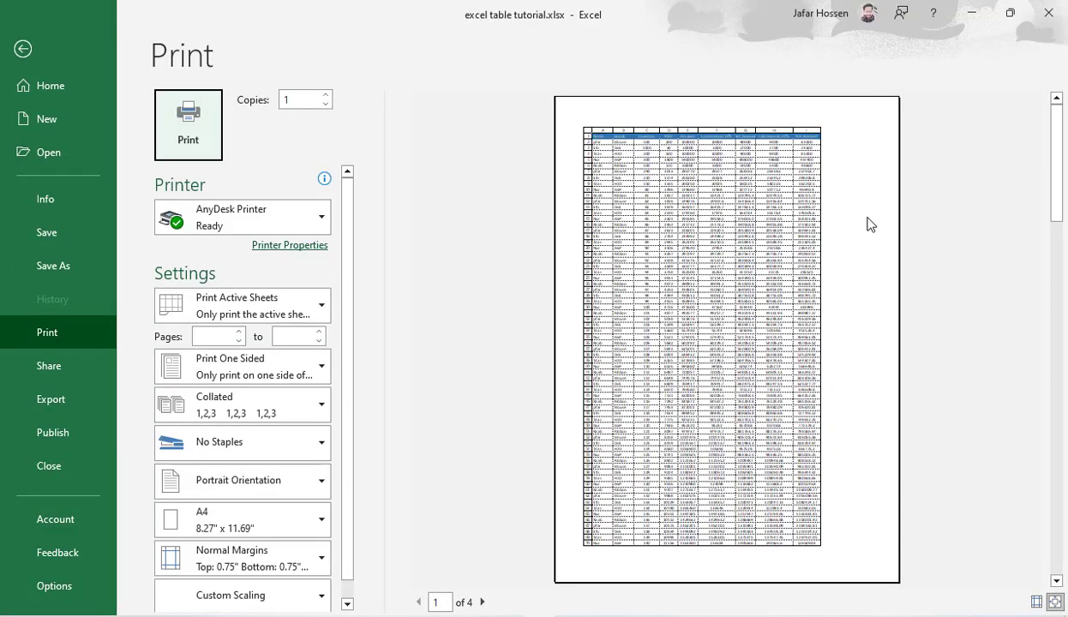
{"action": "left_click", "coordinate": [23, 48]}
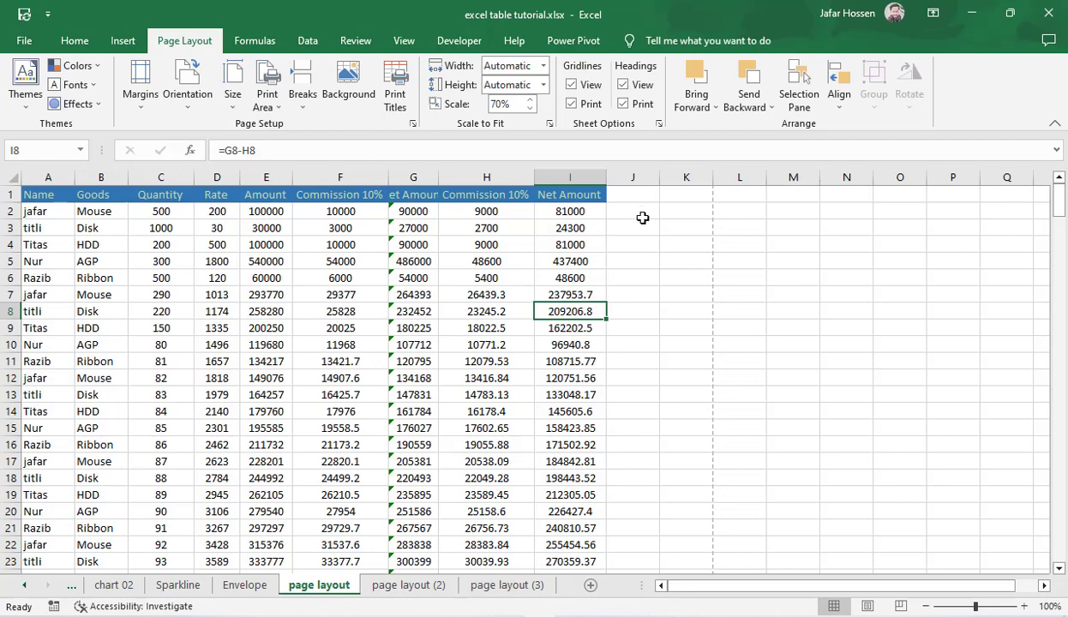
Raise the Scale to Fit scale to 75%
{"action": "left_click", "coordinate": [530, 100]}
{"action": "left_click", "coordinate": [529, 99]}
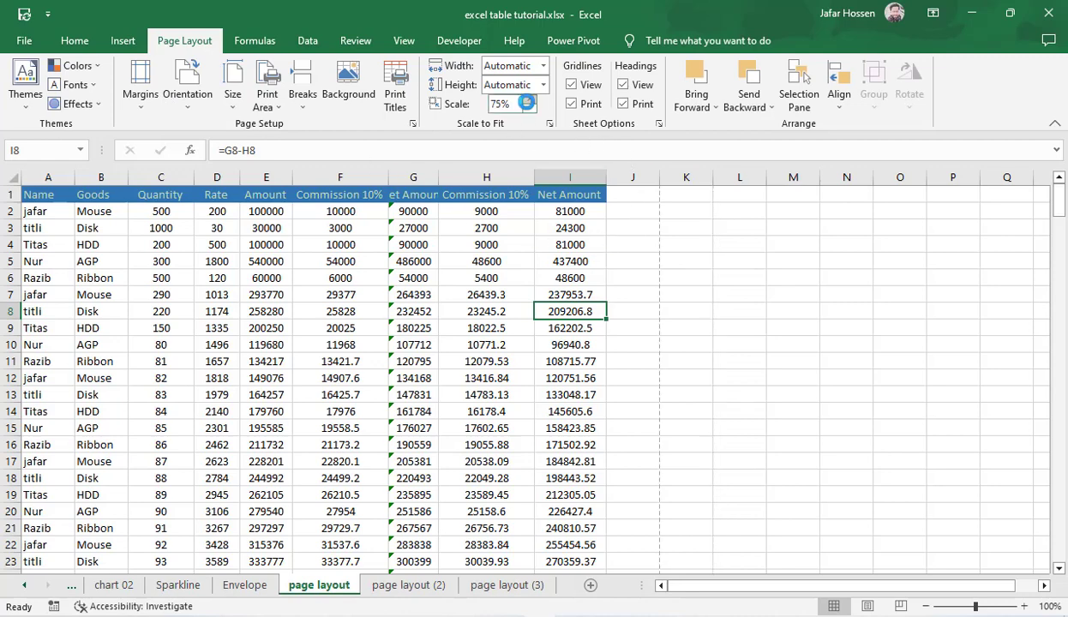